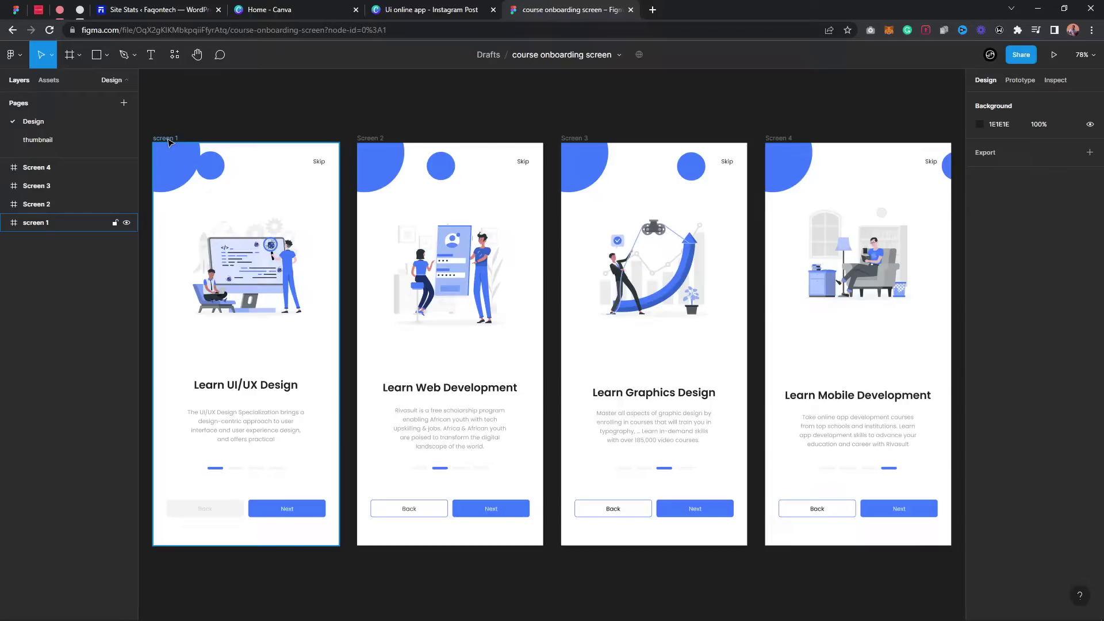
- Play the finished phone mockup video in Canva and compare it with the onboarding screens in Figma
key("Escape")
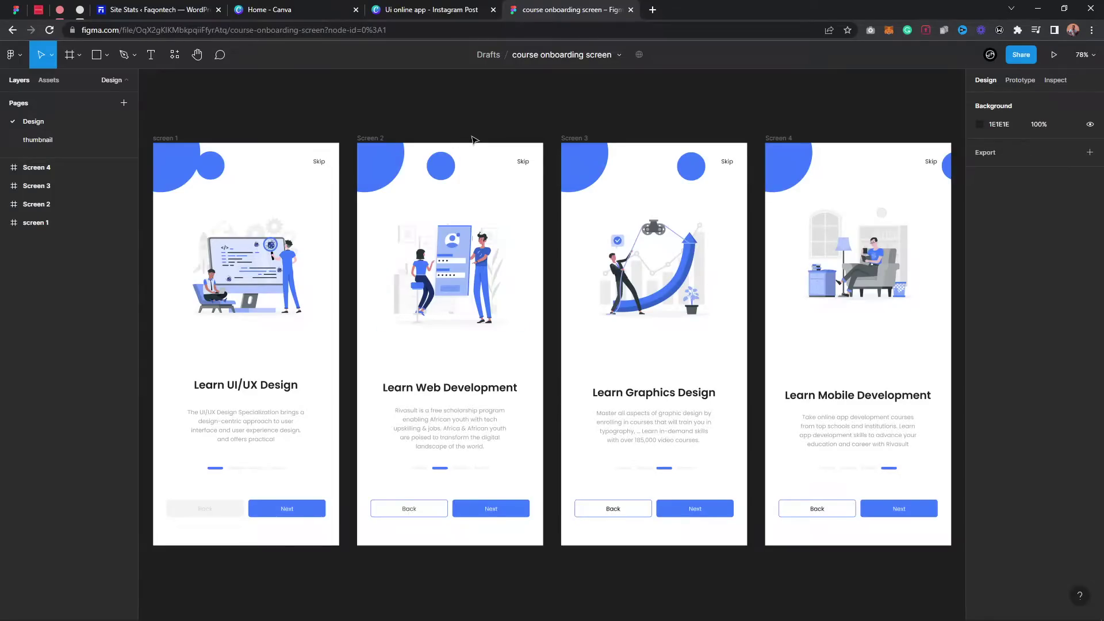
left_click(451, 7)
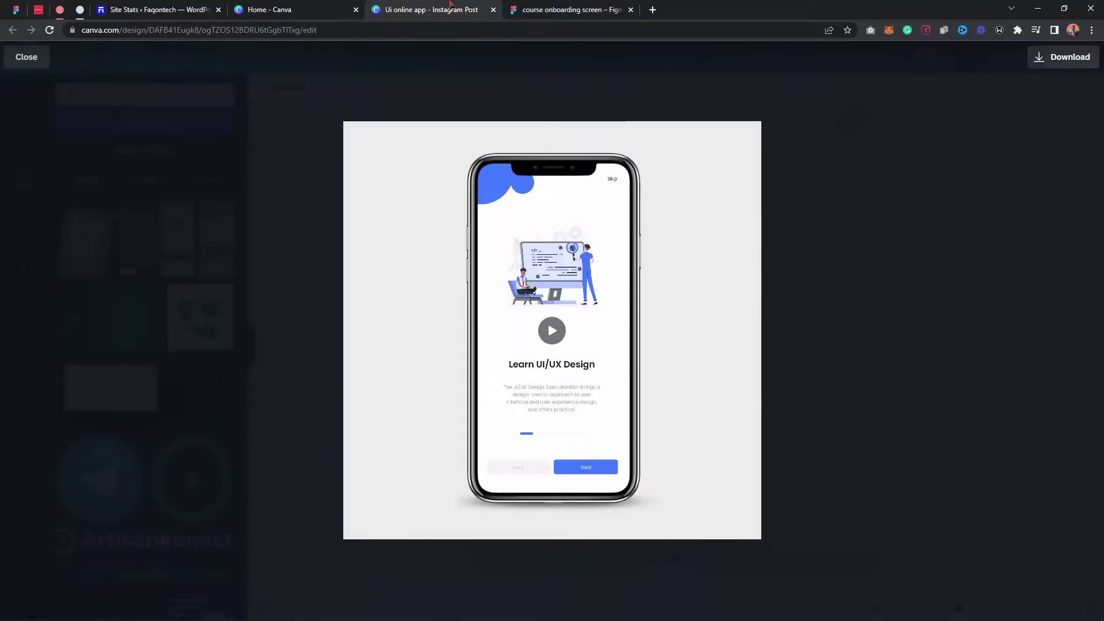
left_click(559, 336)
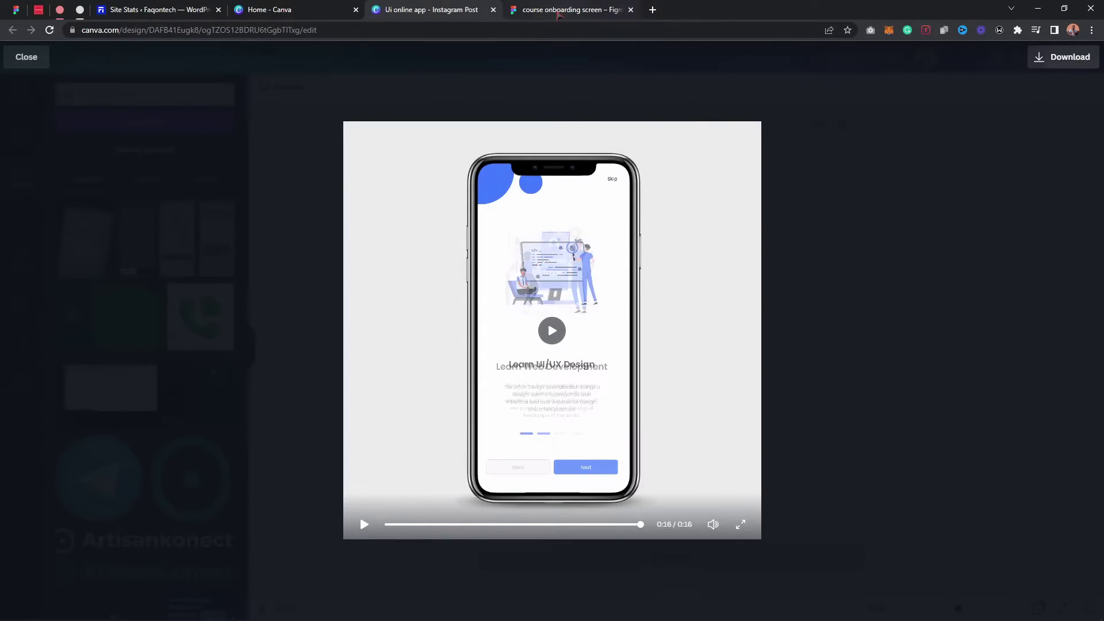
left_click(558, 16)
left_click(442, 10)
left_click(542, 6)
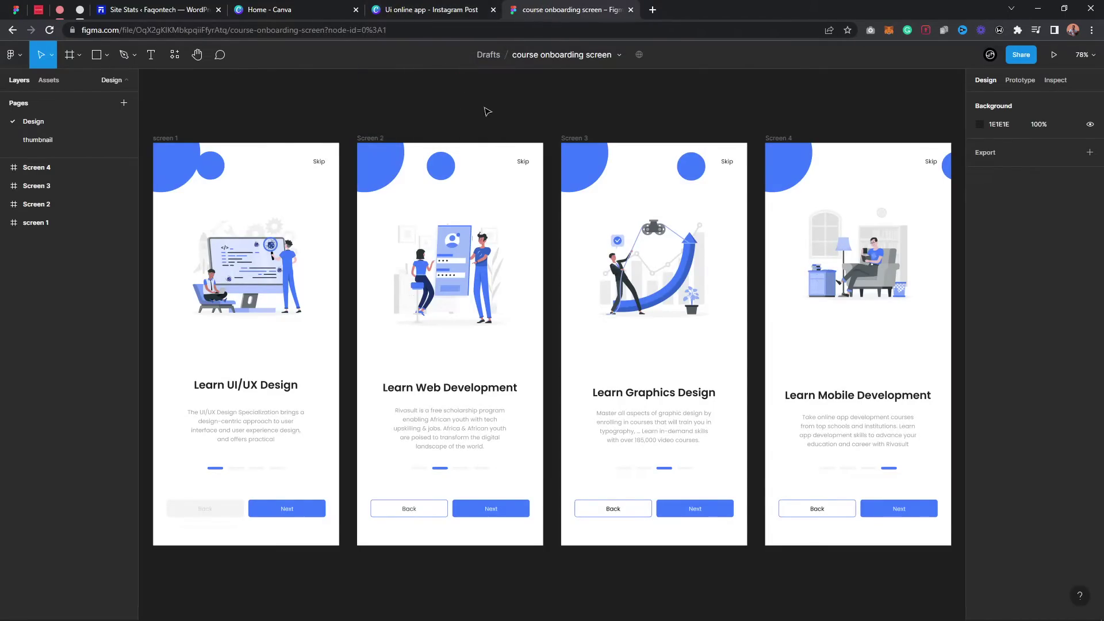
left_click(429, 7)
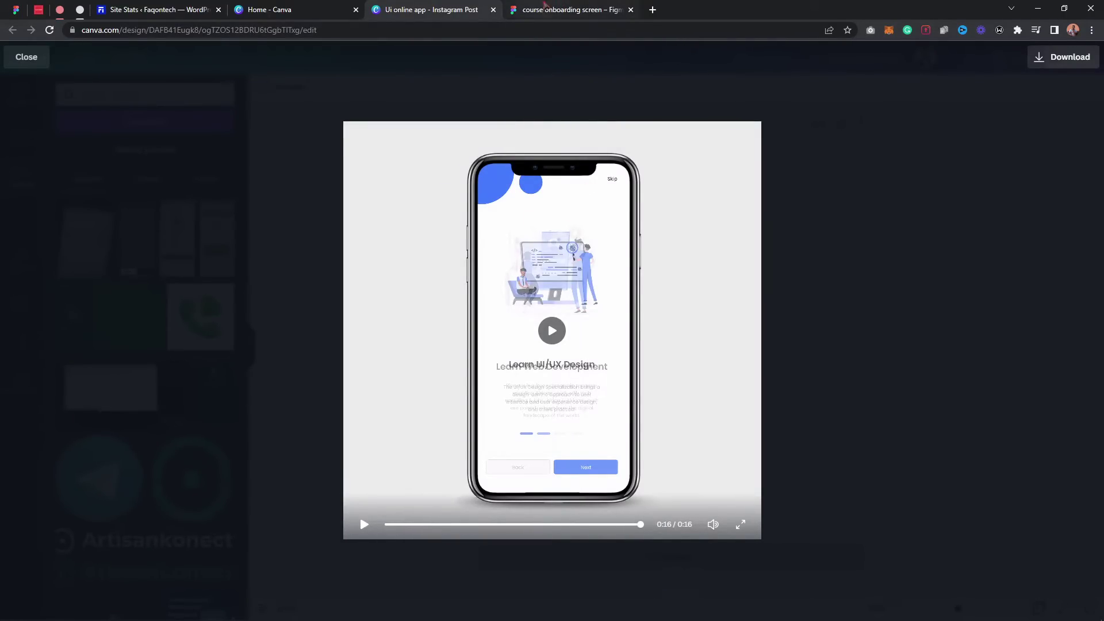
mouse_move(543, 3)
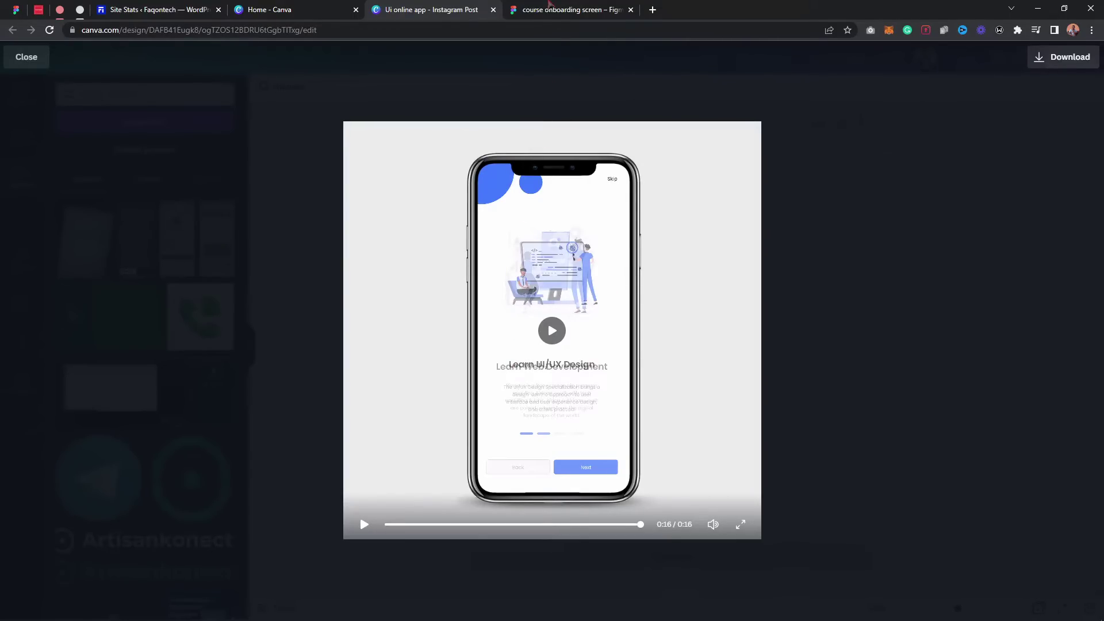
left_click(552, 9)
left_click(402, 7)
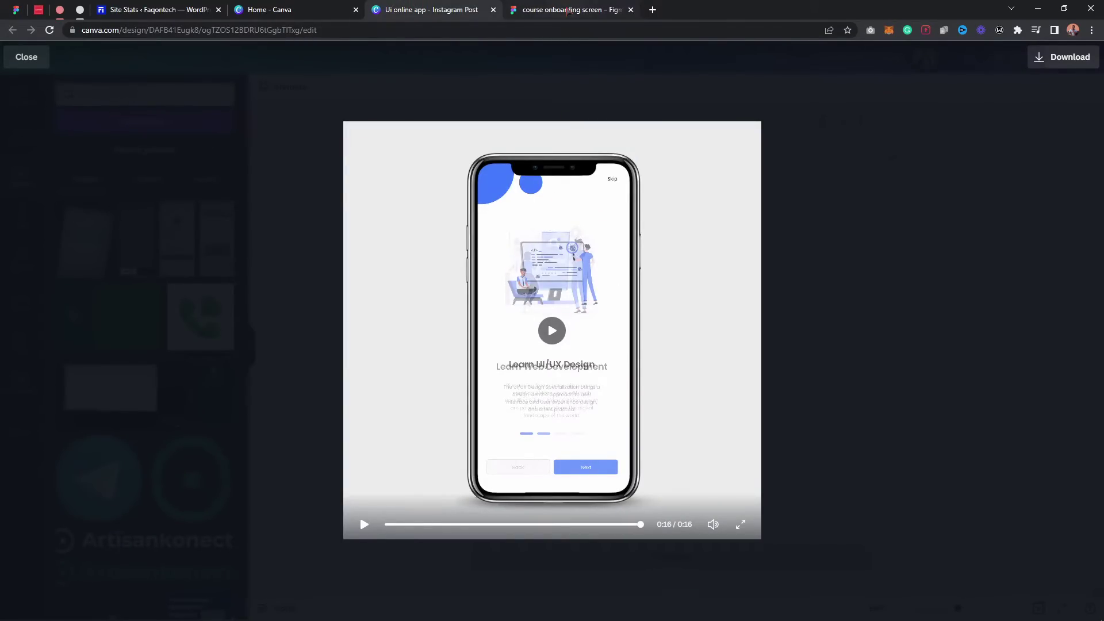
left_click(566, 10)
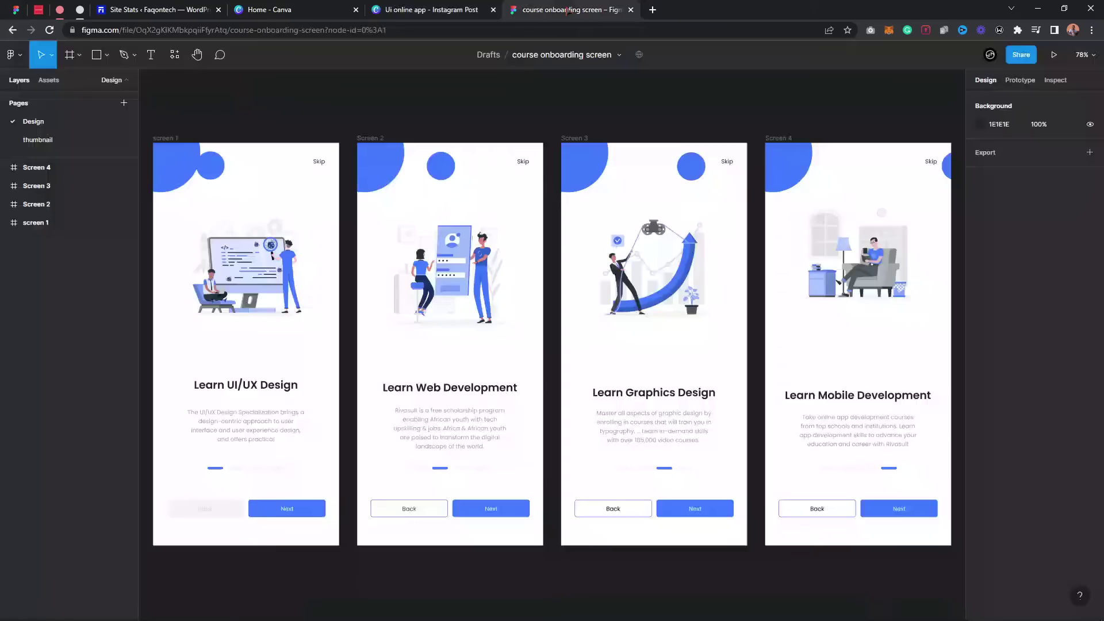
left_click(308, 8)
scroll(331, 455, "up", 4)
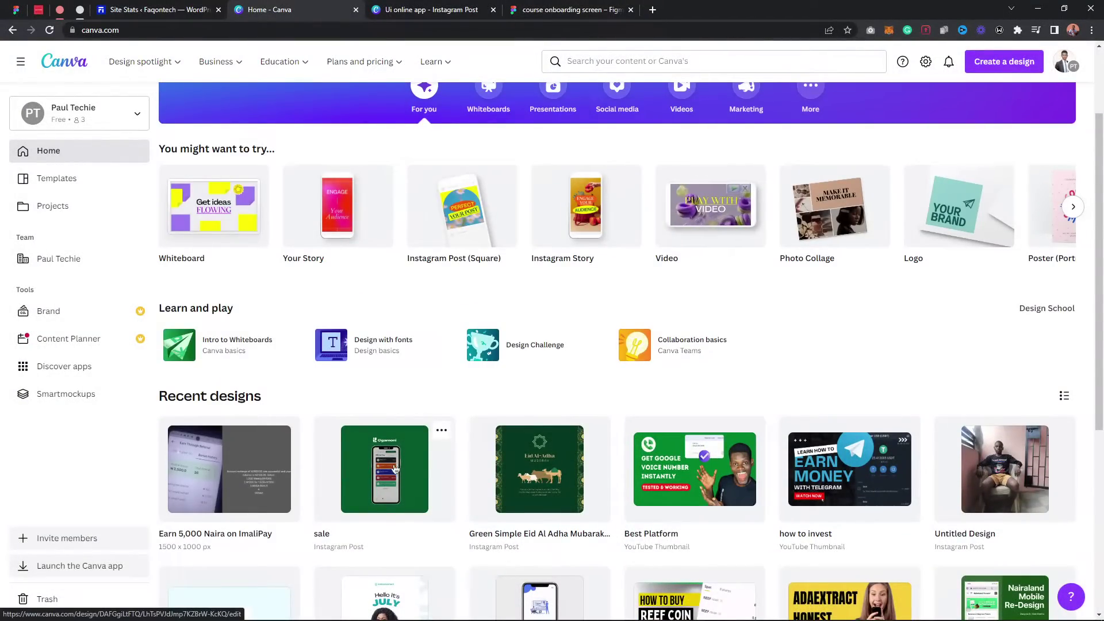
scroll(396, 468, "up", 2)
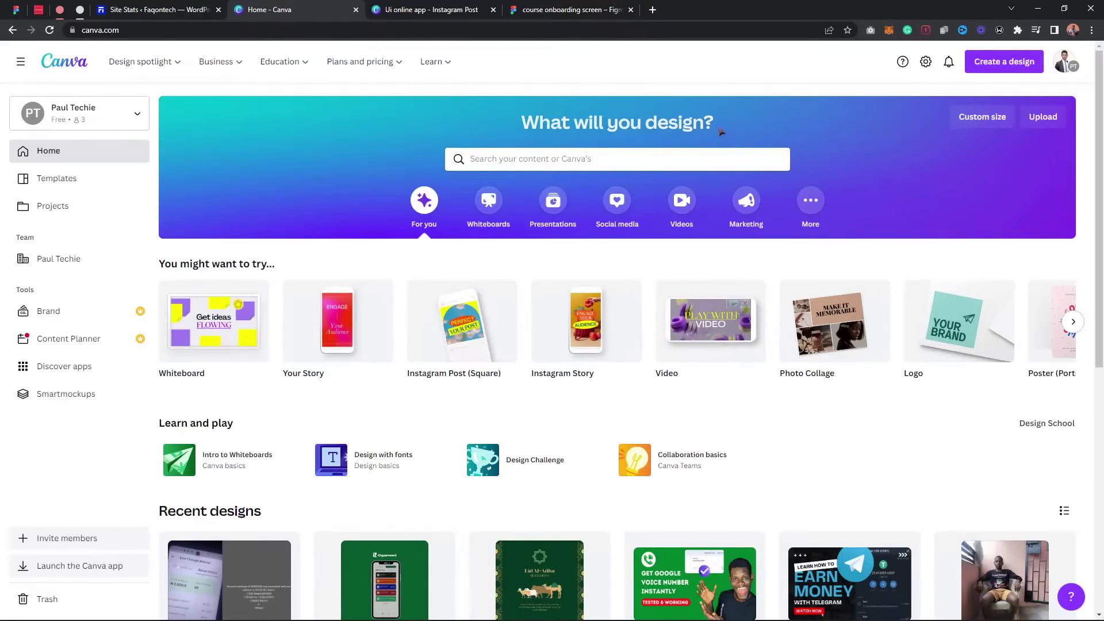
- Switch to Figma and examine the prototype connections between the four onboarding screens
left_click(572, 10)
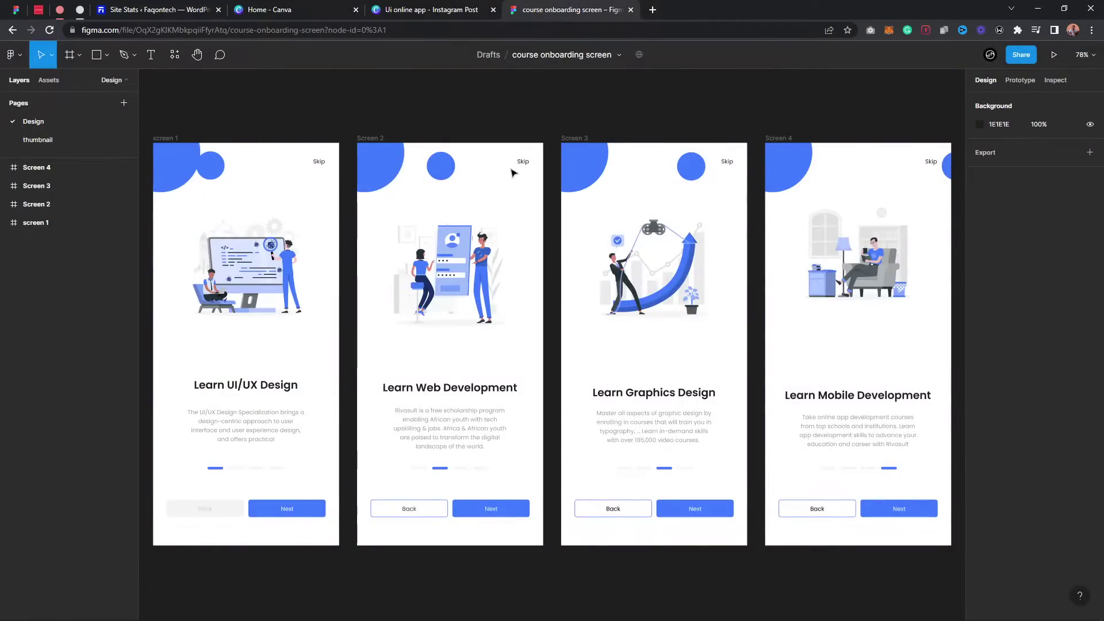
left_click(1019, 80)
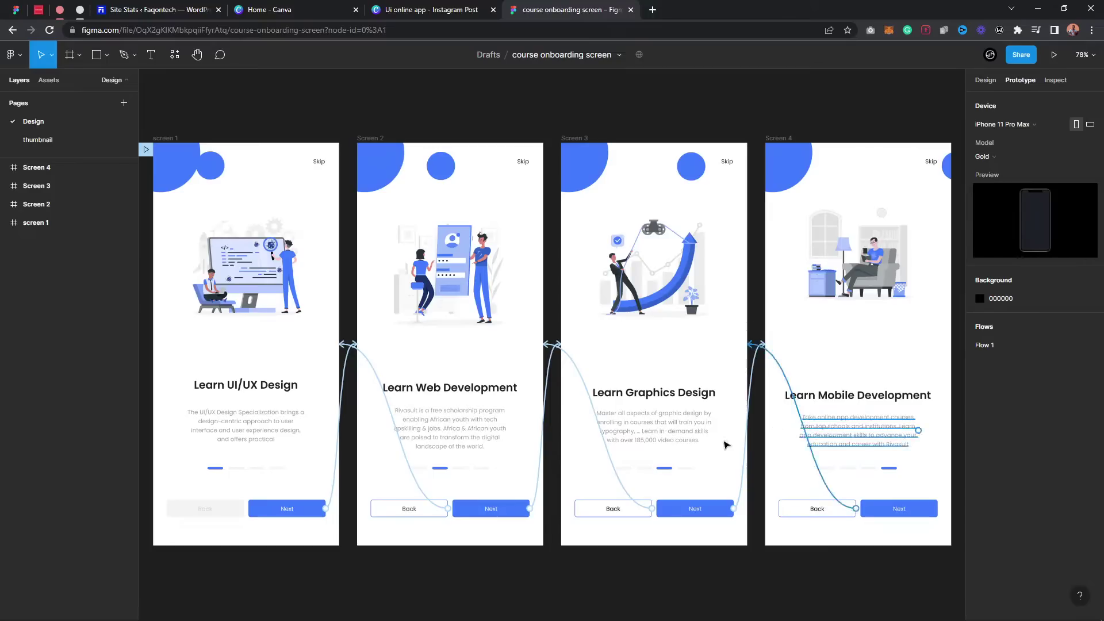
left_click(985, 81)
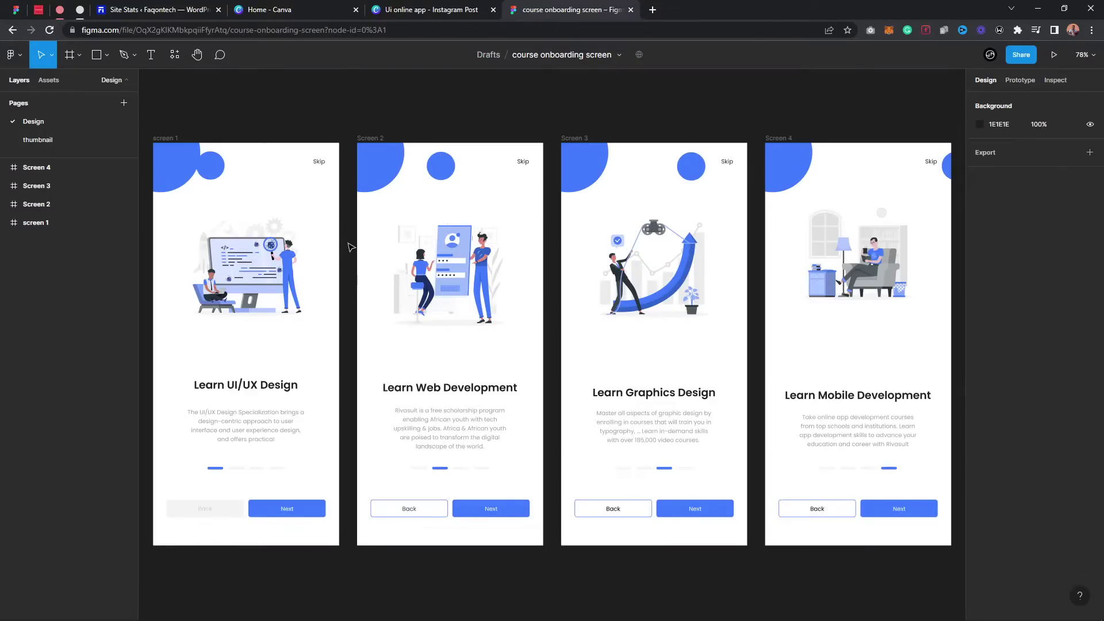
- Switch to Canva and create a new custom-size design 1200 px wide and 700 px high
left_click(280, 5)
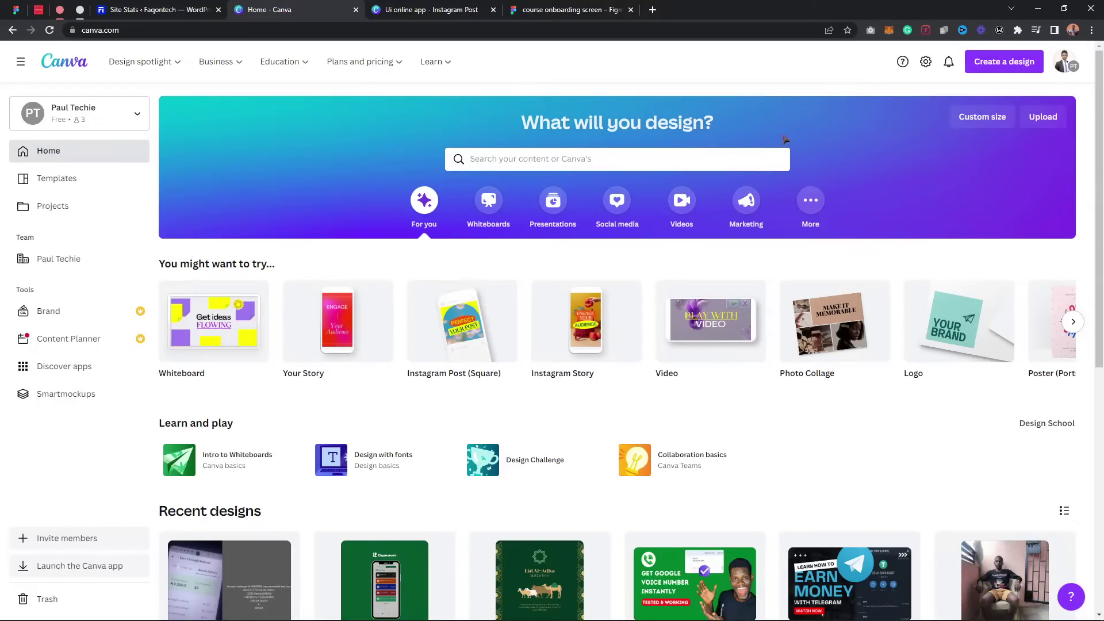
left_click(997, 69)
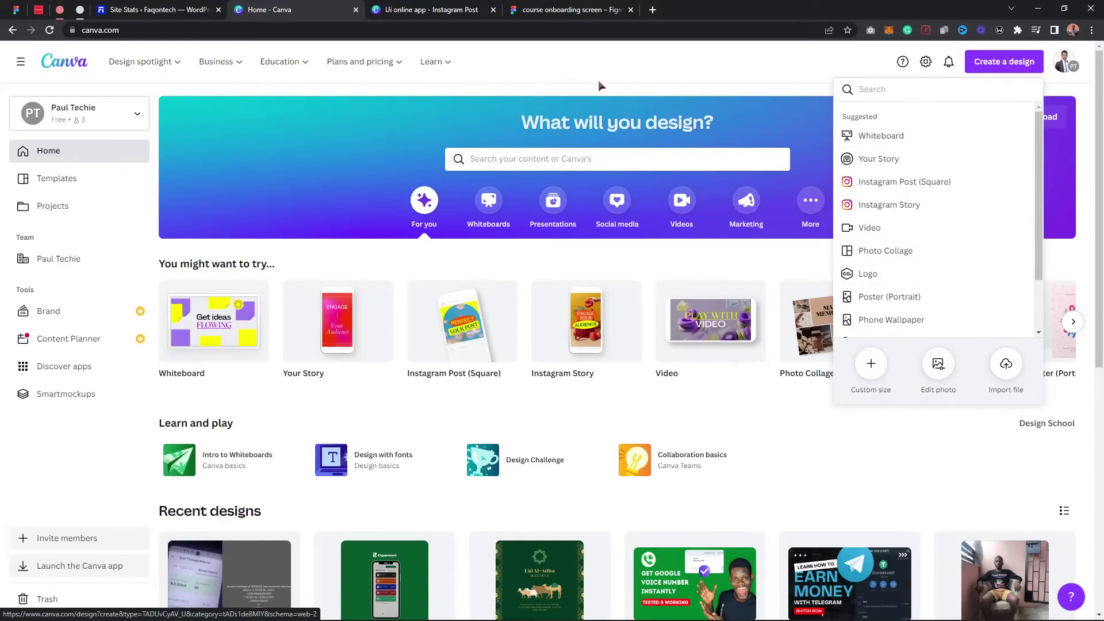
left_click(431, 10)
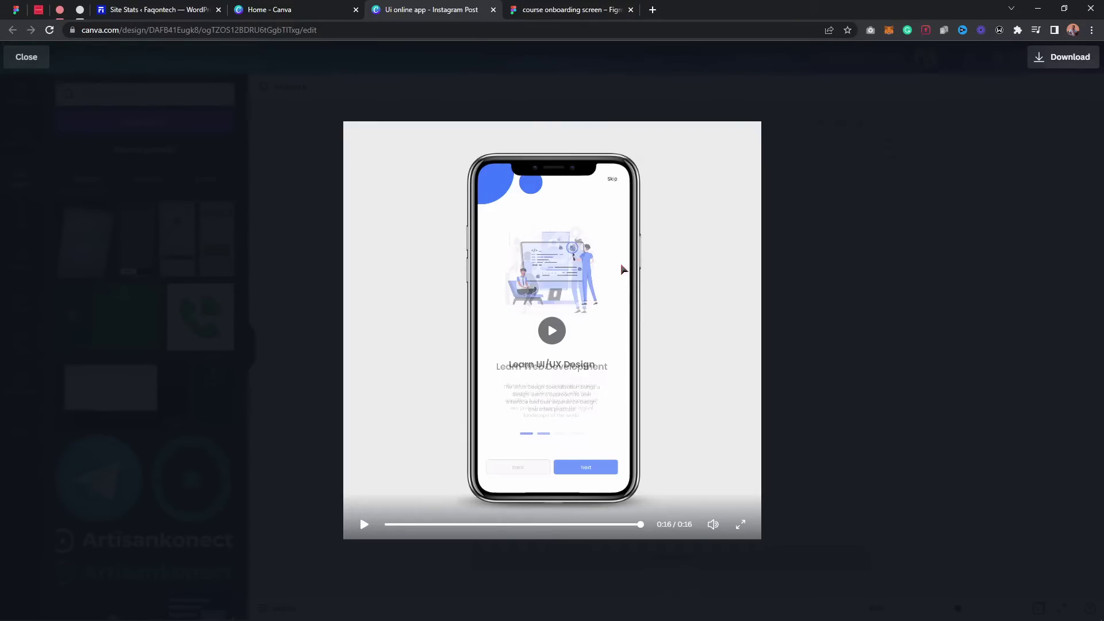
left_click(310, 9)
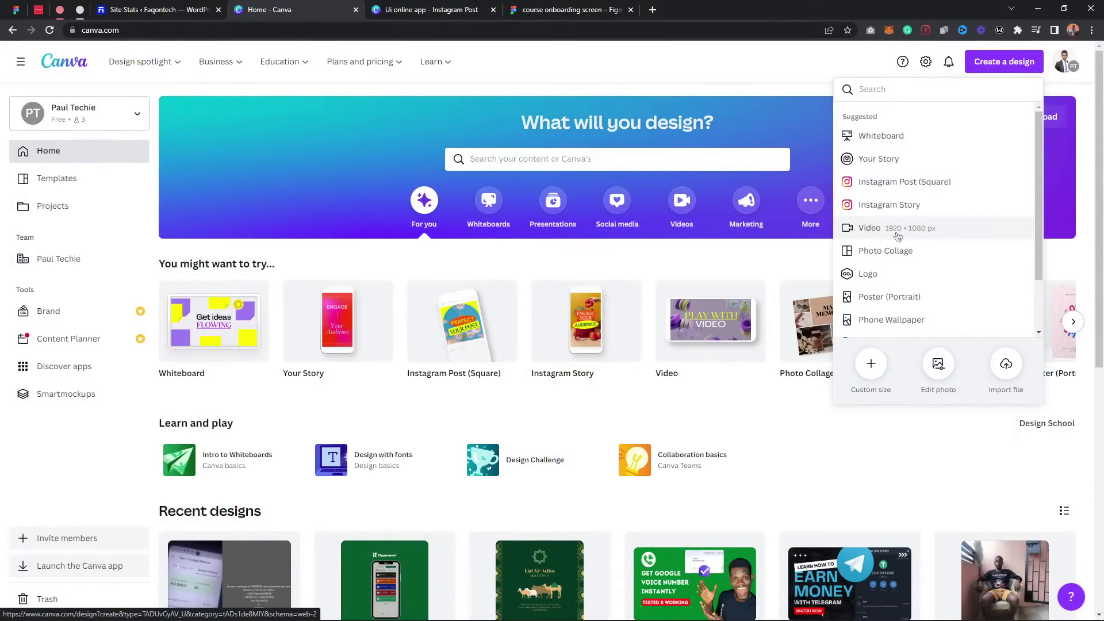
scroll(908, 242, "down", 5)
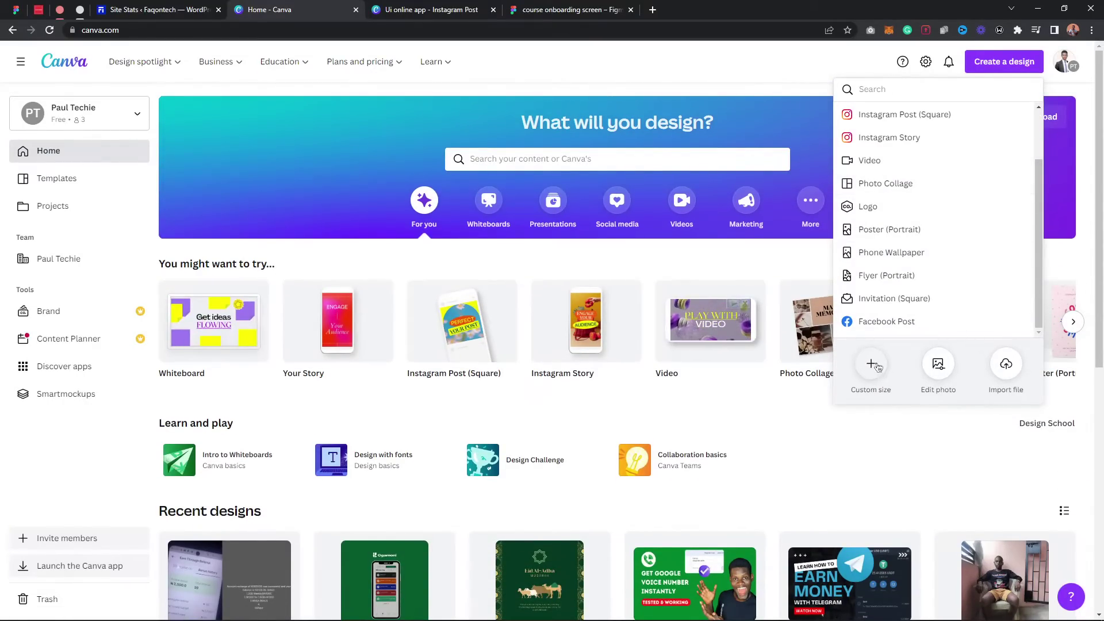
left_click(871, 364)
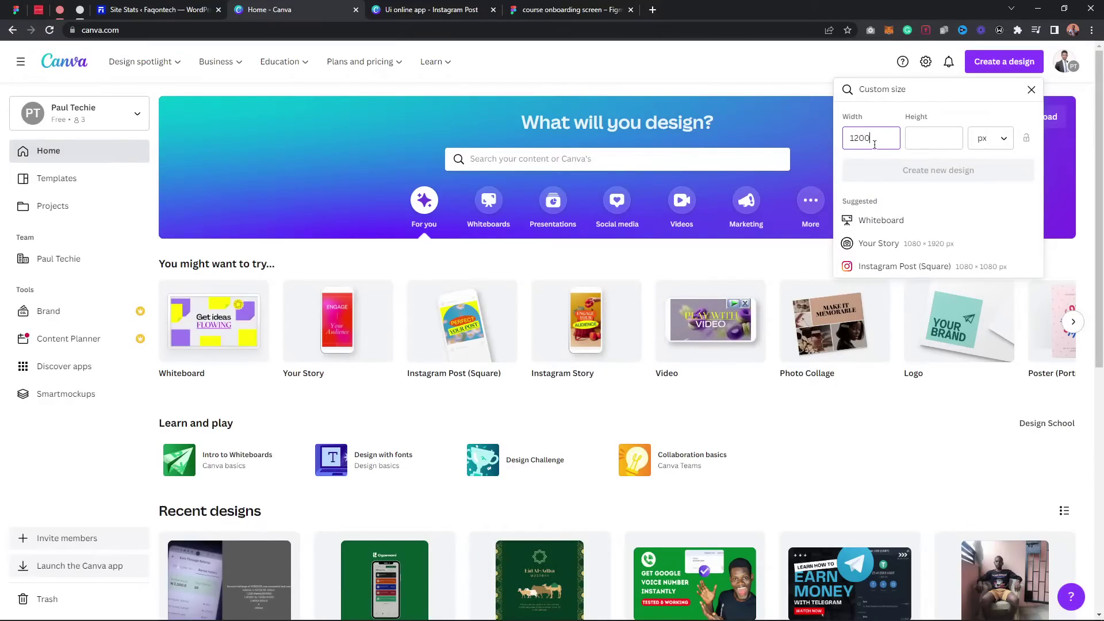
left_click(919, 136)
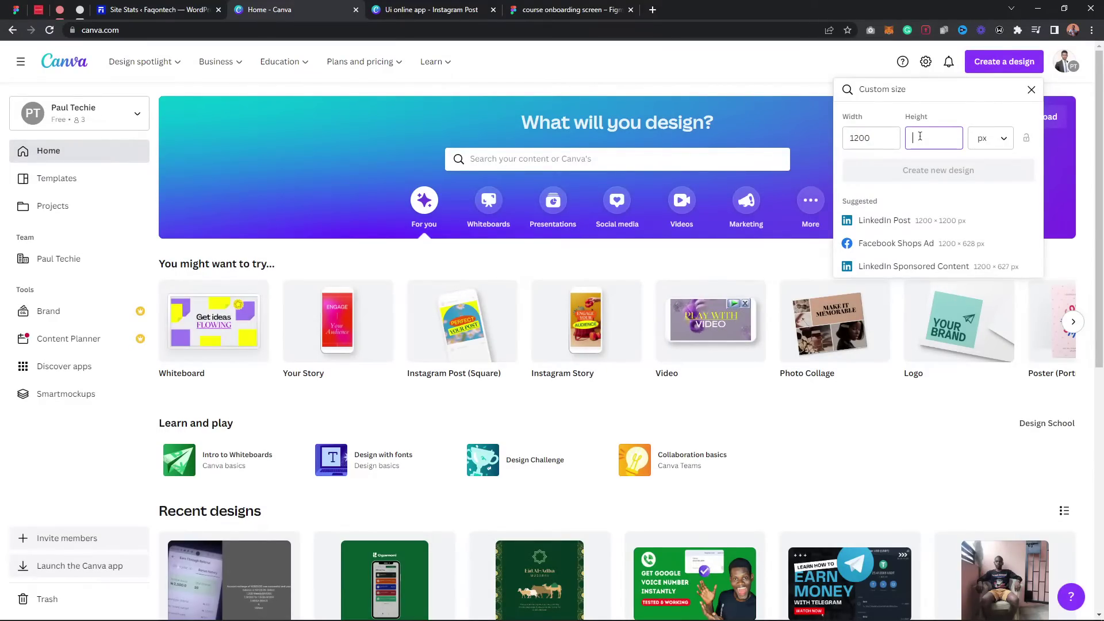
type("700")
left_click(921, 171)
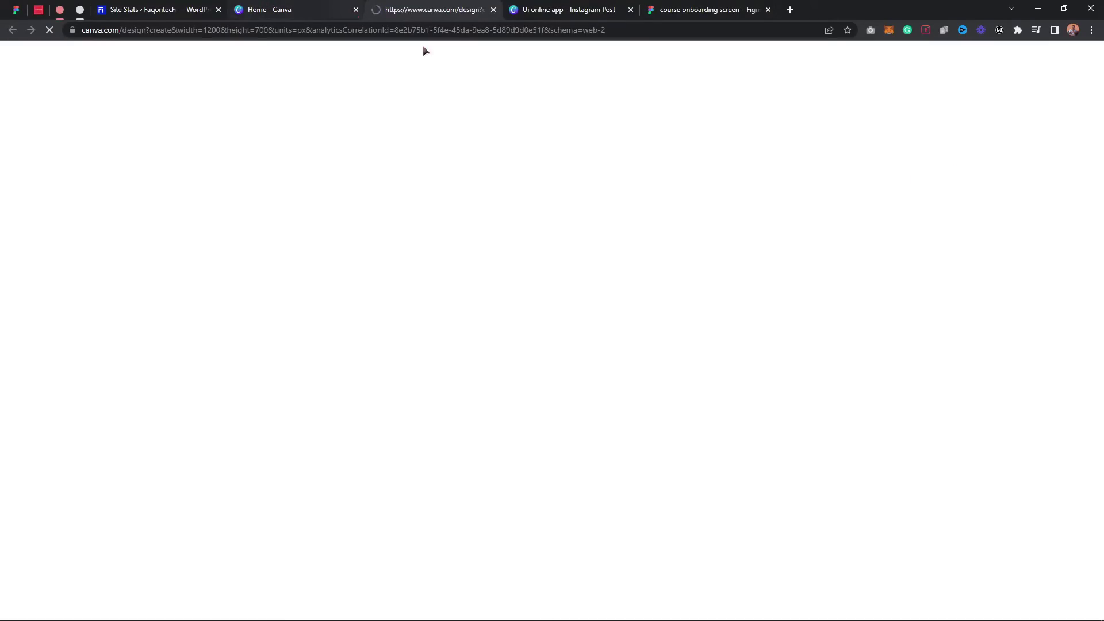
left_click(352, 7)
left_click(405, 9)
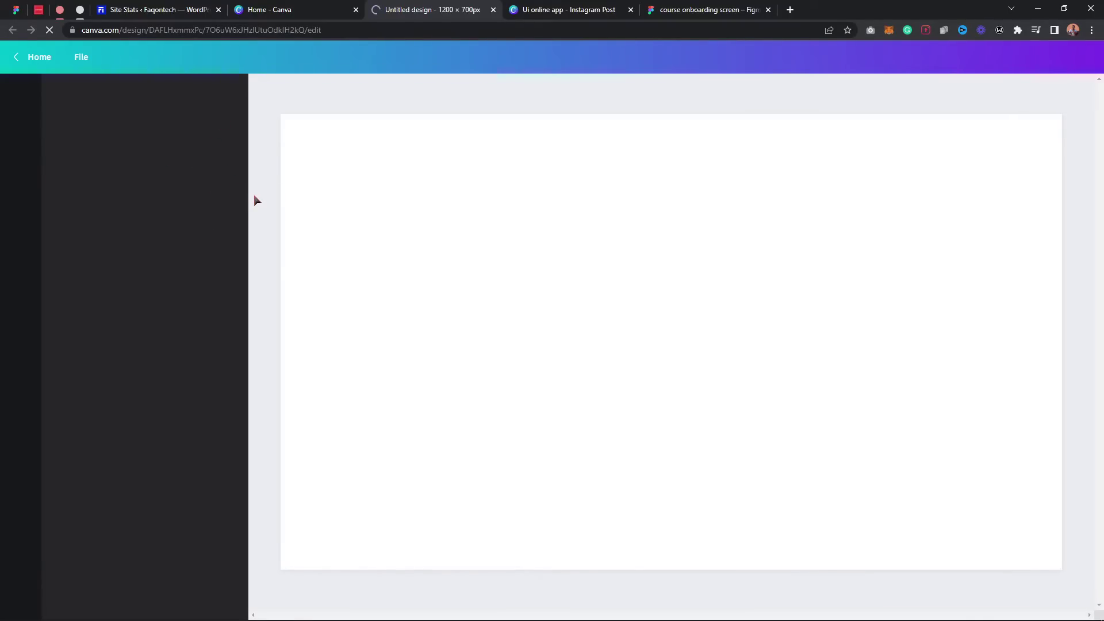
- Examine the finished phone mockup in the Ui online app design and close its video preview
left_click(527, 4)
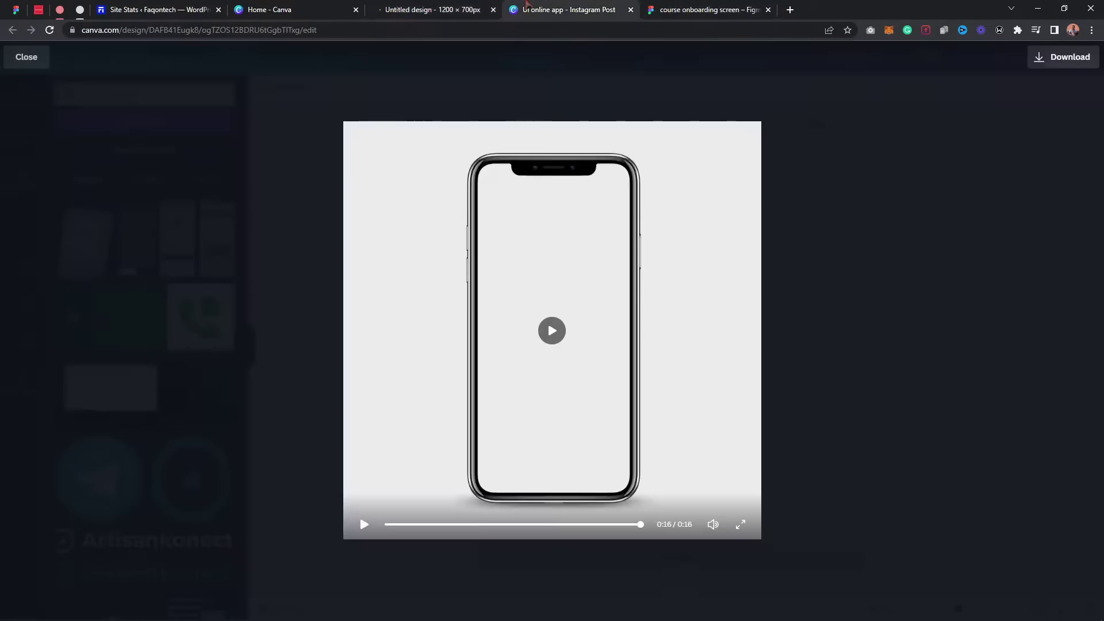
left_click(453, 4)
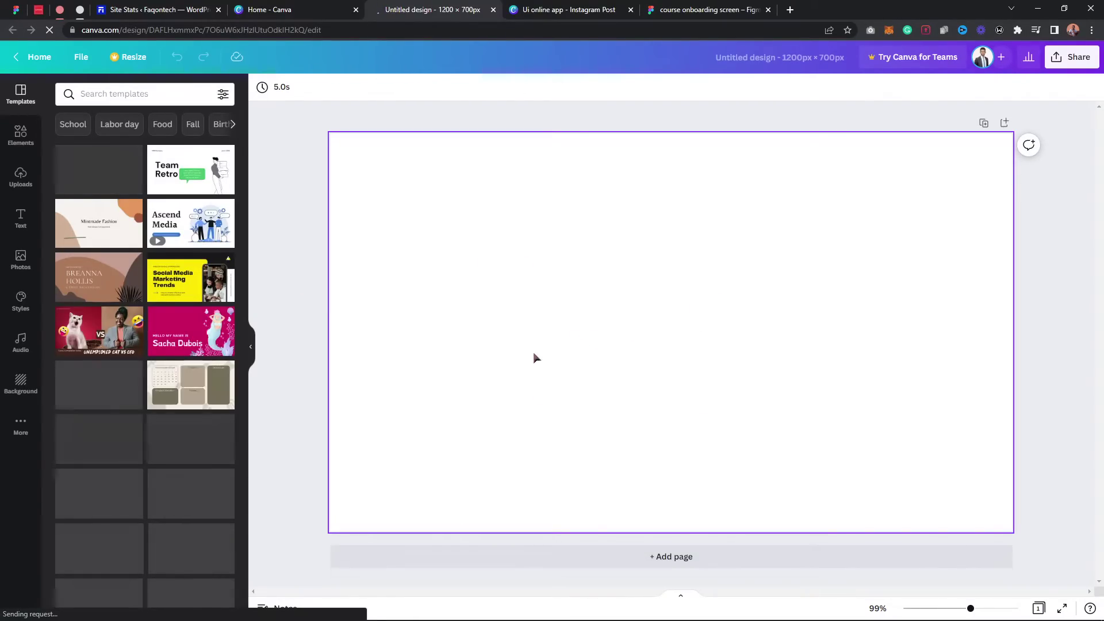
left_click(569, 9)
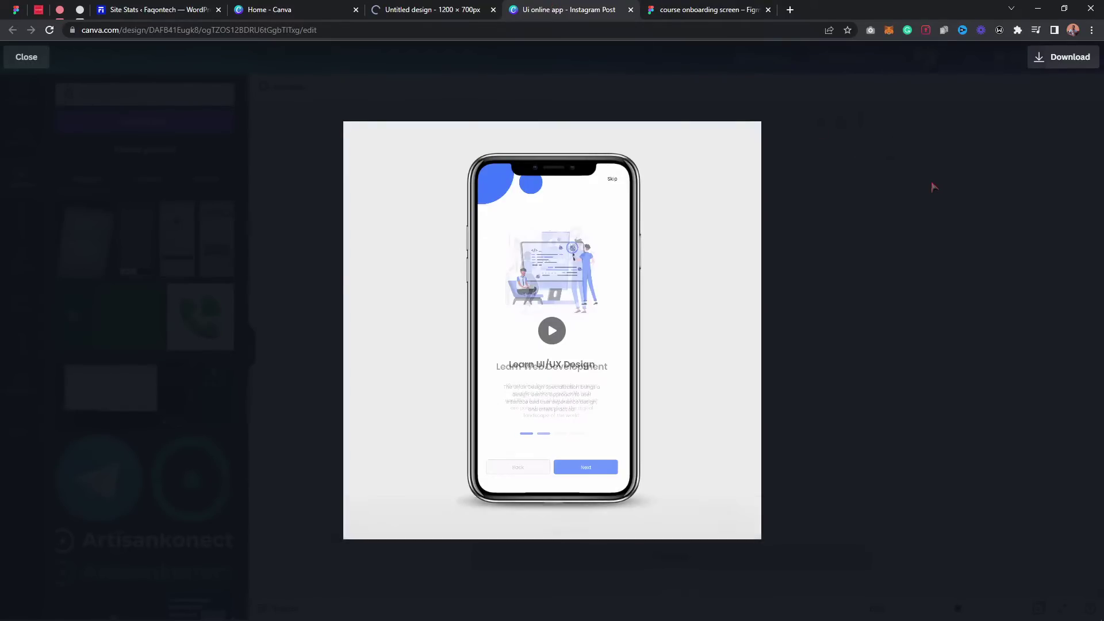
left_click(931, 184)
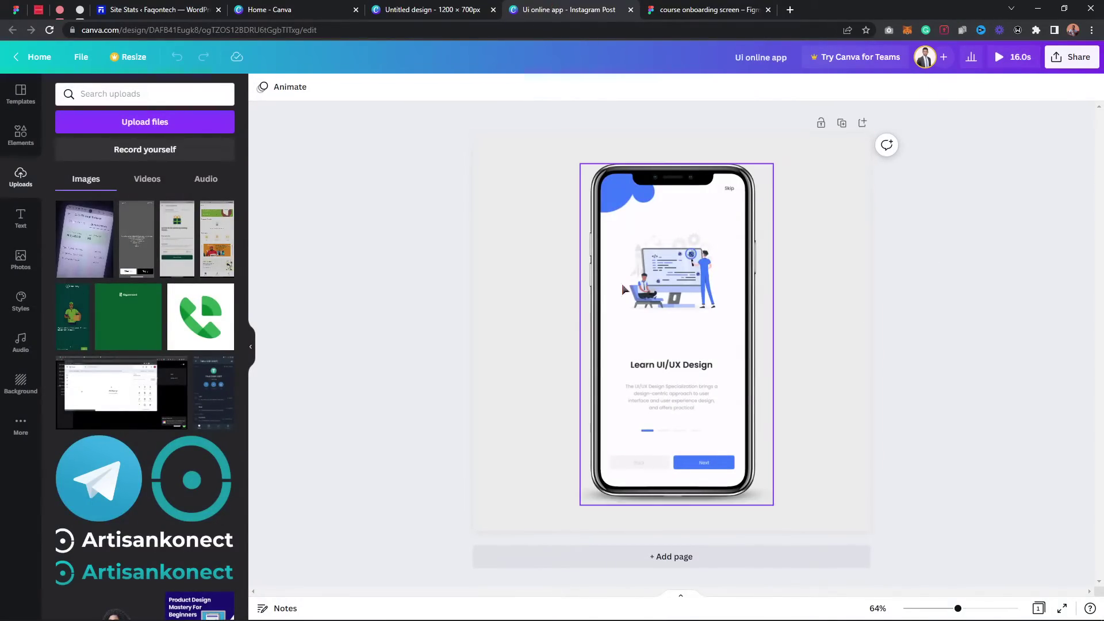
left_click(998, 59)
left_click(952, 194)
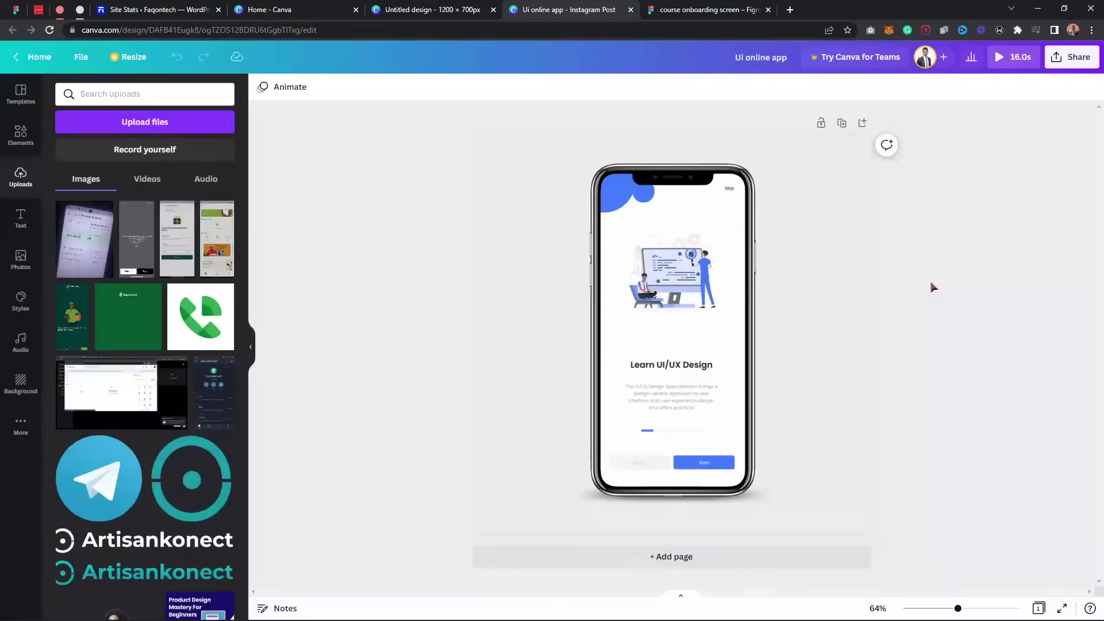
- Set the background of the blank 1200 × 700 px page to the dark gray default color
left_click(430, 9)
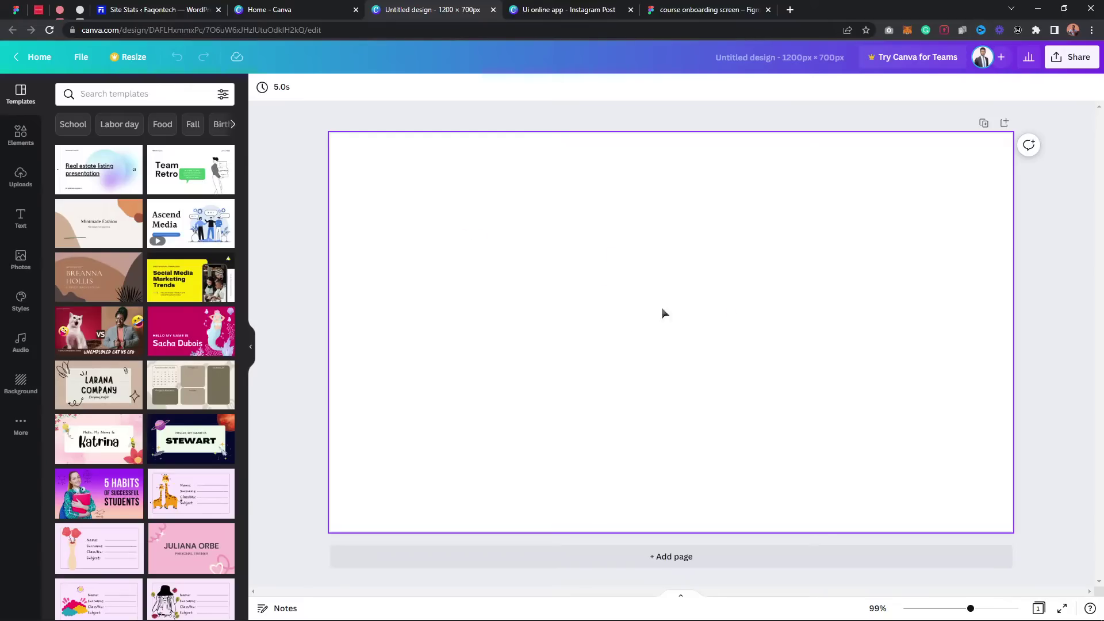
left_click(609, 311)
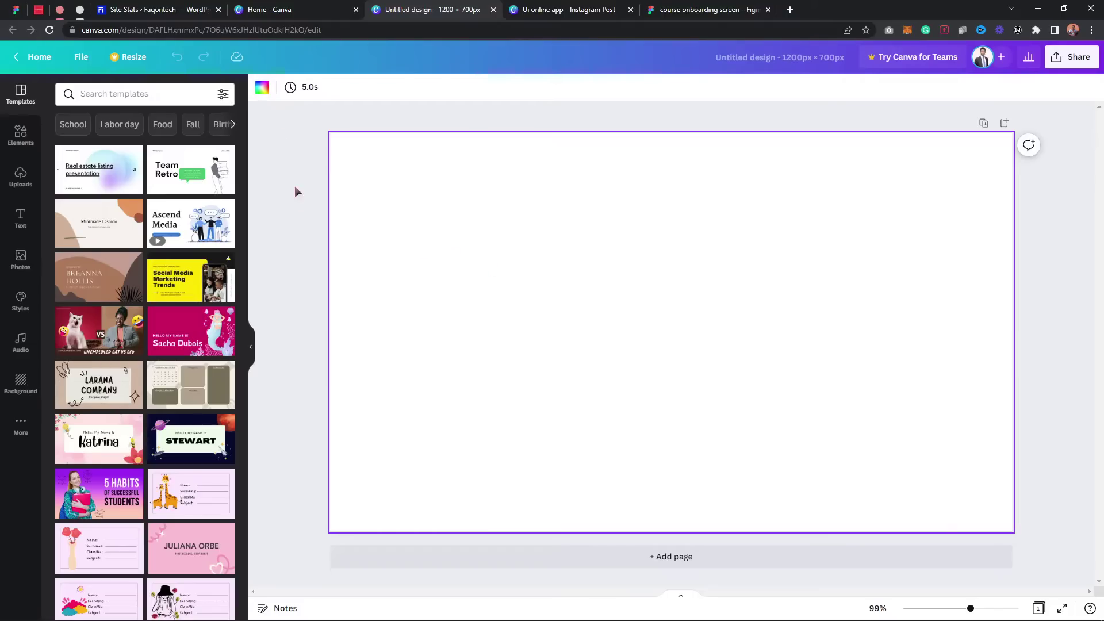
left_click(262, 88)
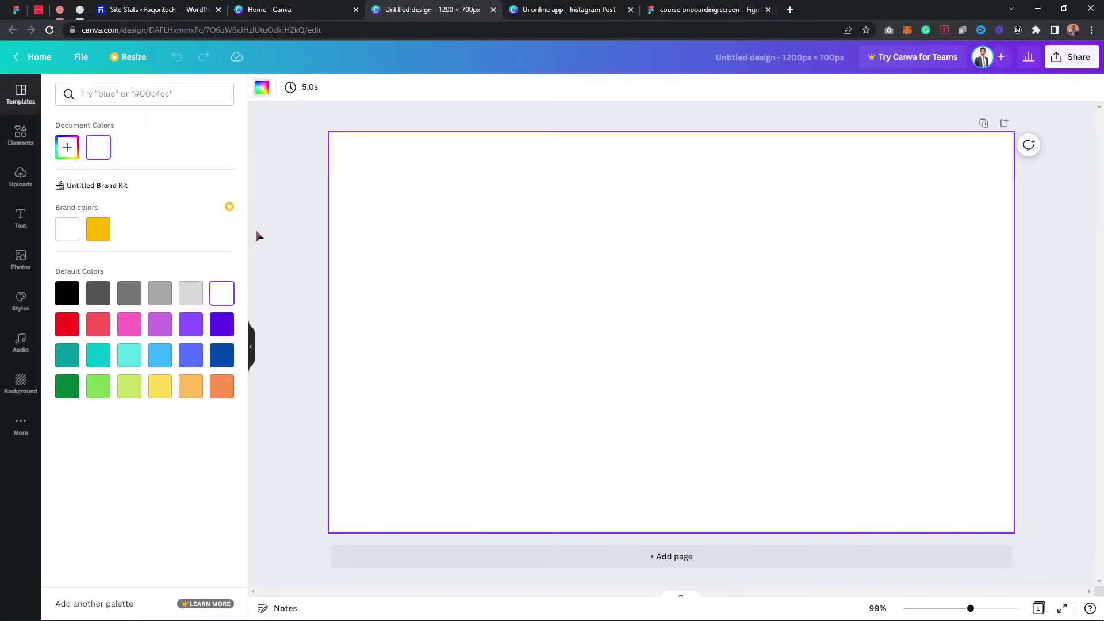
left_click(99, 294)
left_click(21, 93)
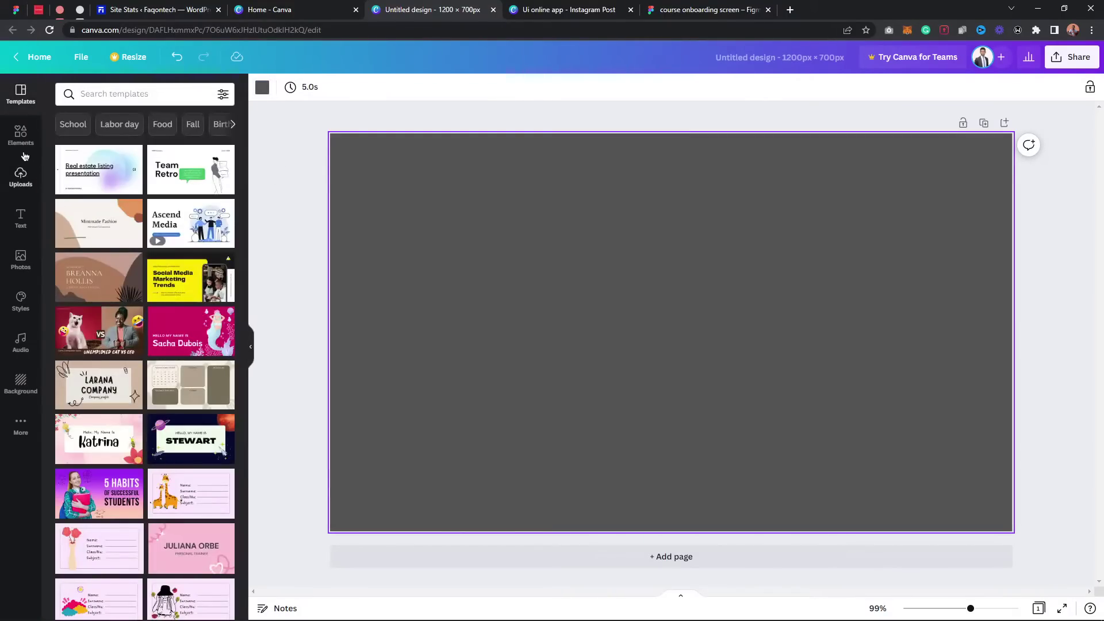
- Add the uploaded 16.0 s onboarding screens video to the gray page and toggle its playback
left_click(26, 183)
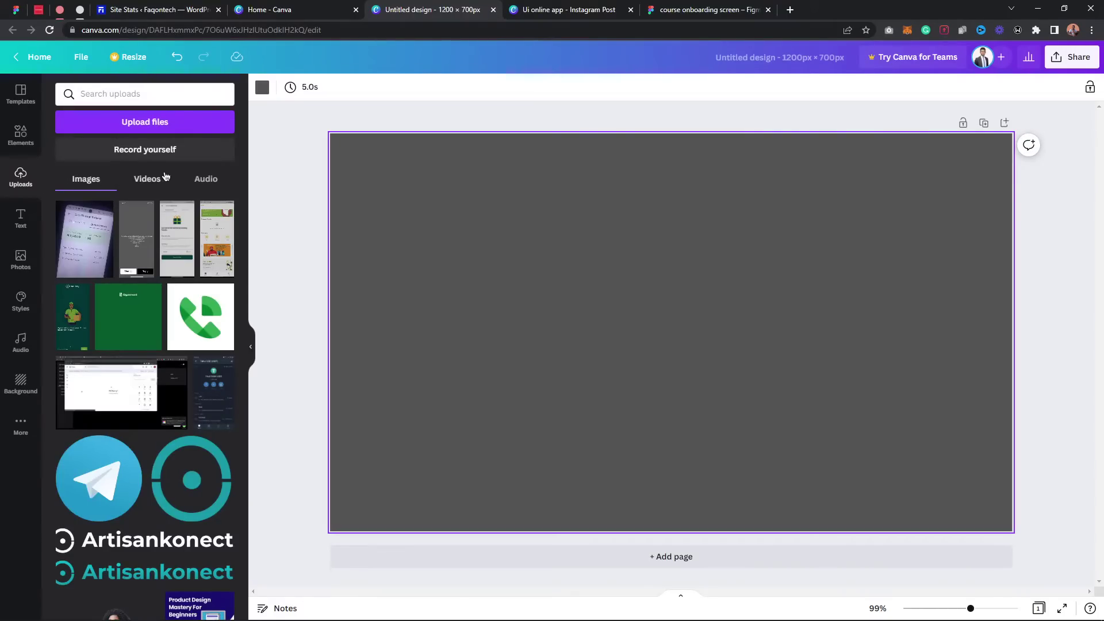
left_click(147, 183)
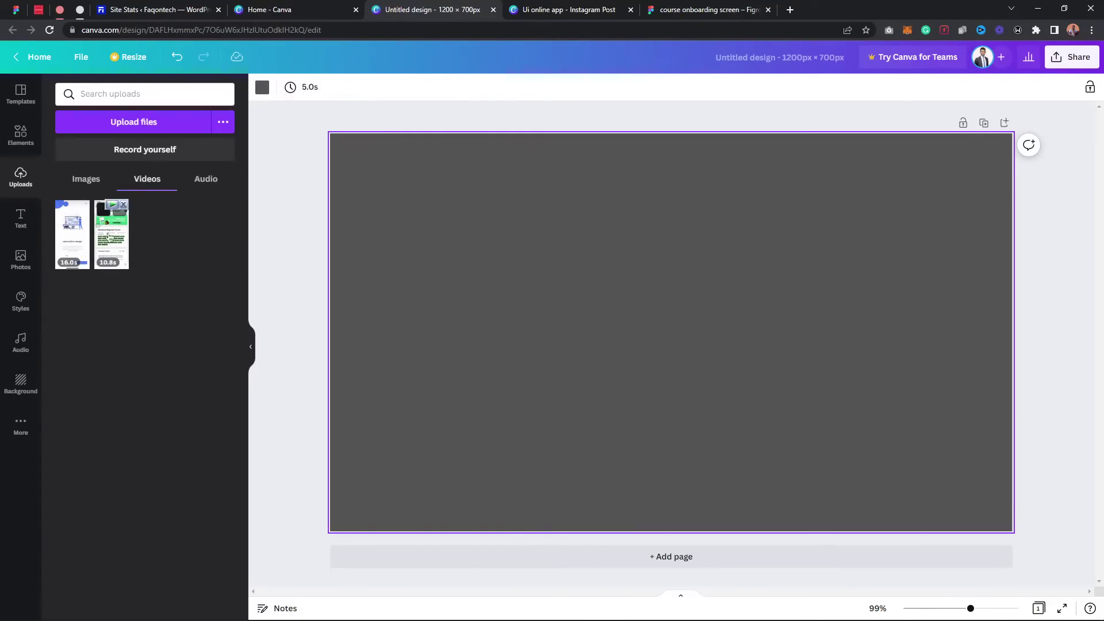
left_click(72, 233)
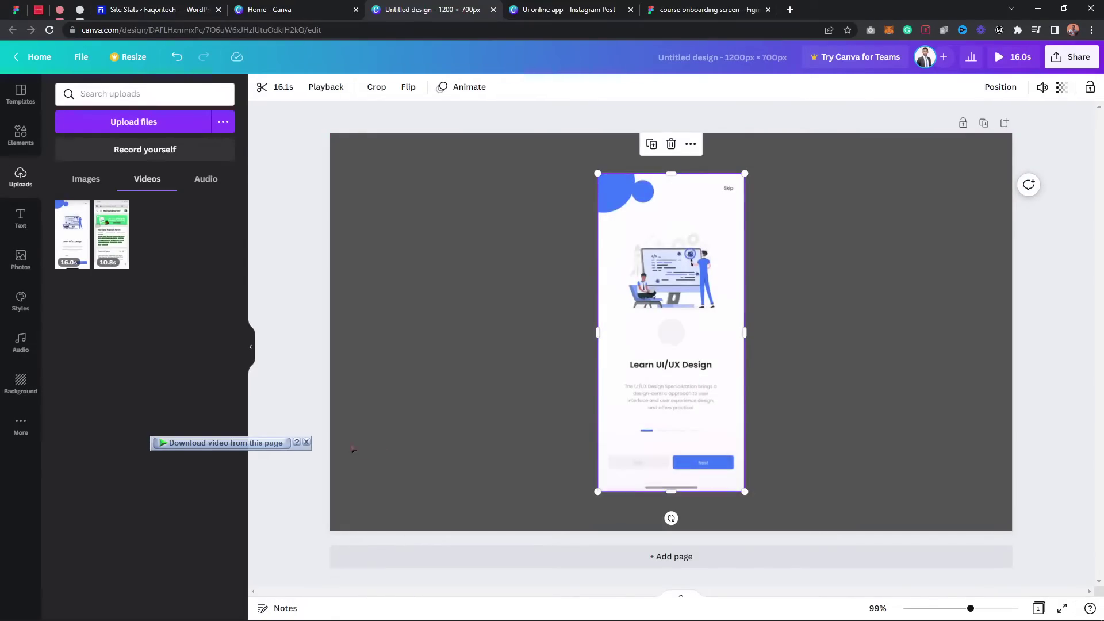
left_click(308, 442)
left_click(671, 332)
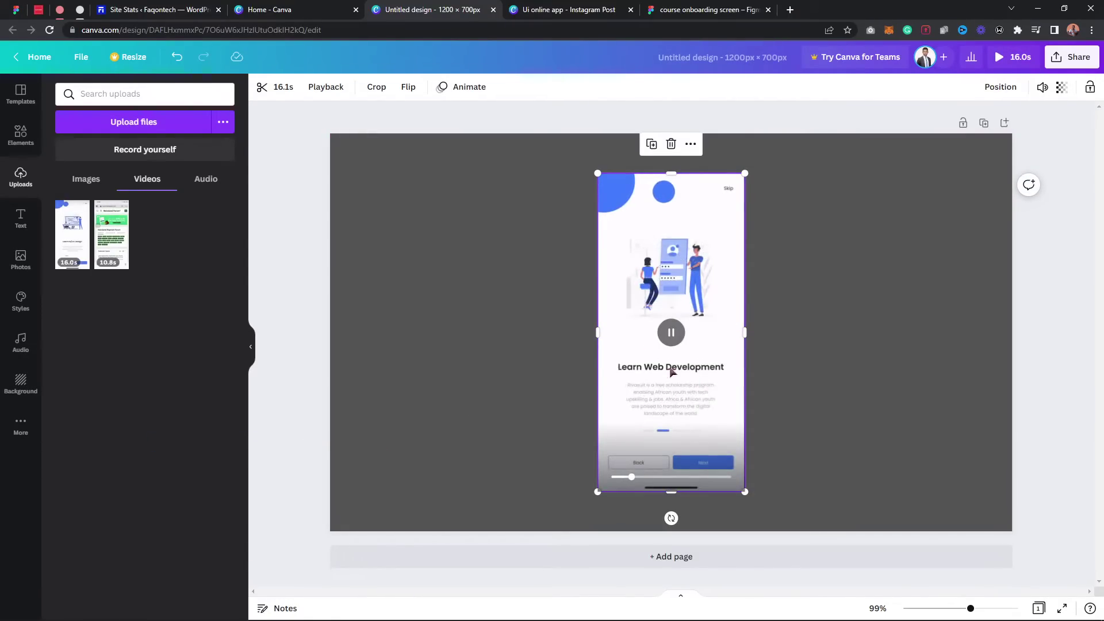
- Pause the onboarding video and inspect the phone frame overlaying the screens in the Ui online app design
left_click(673, 336)
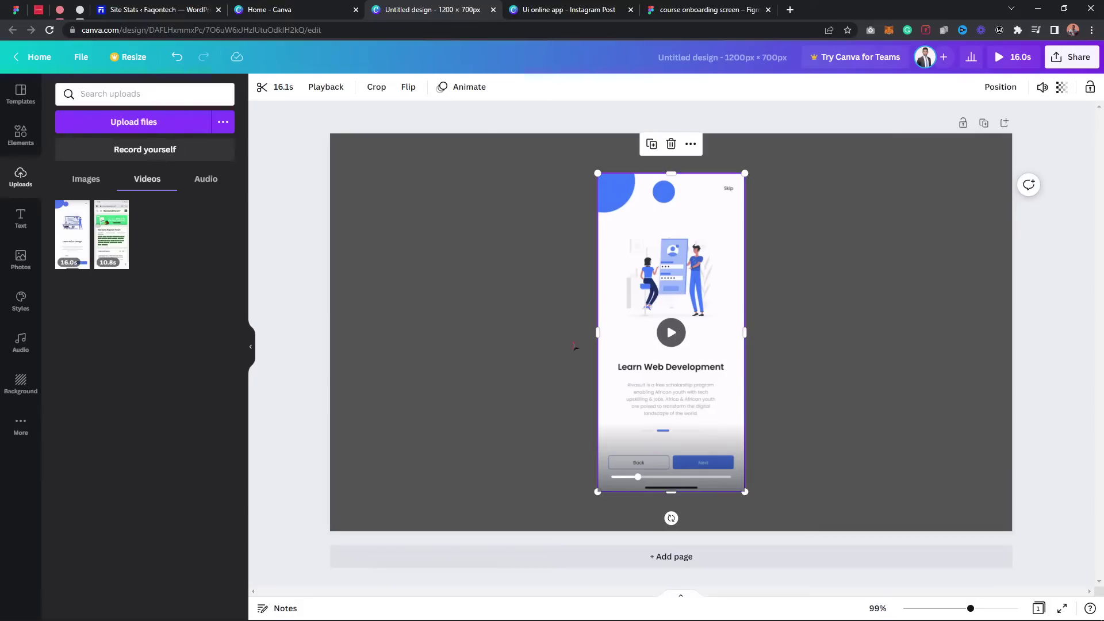
left_click(288, 257)
key("ctrl+Tab")
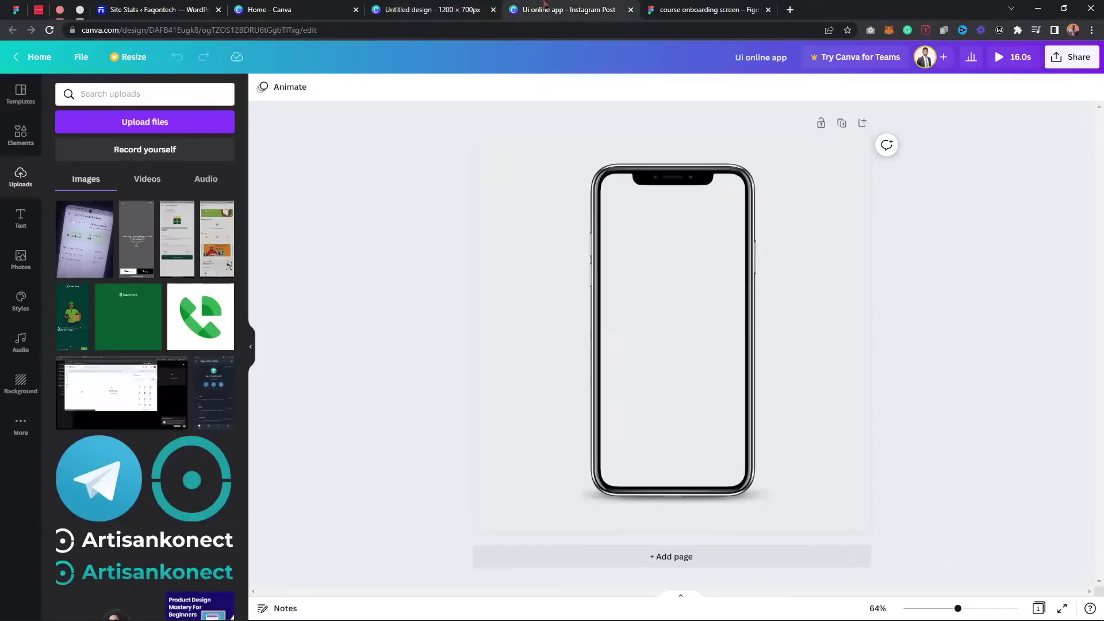
left_click(597, 268)
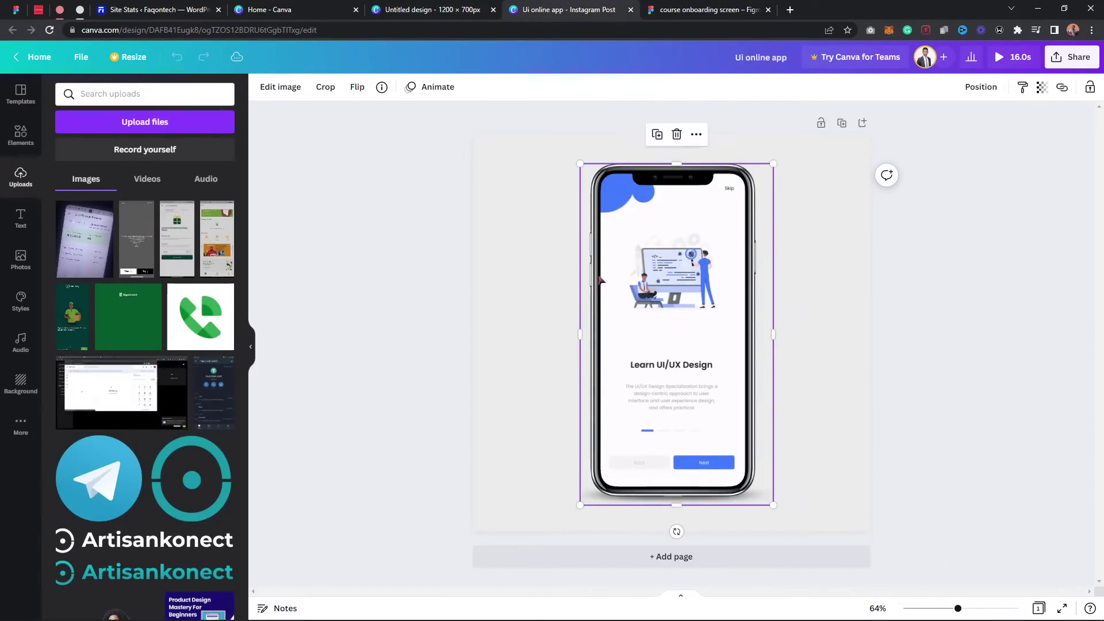
left_click_drag(605, 292, 601, 293)
- Search Google for "iphone x mockup png" in a new browser tab
left_click(789, 11)
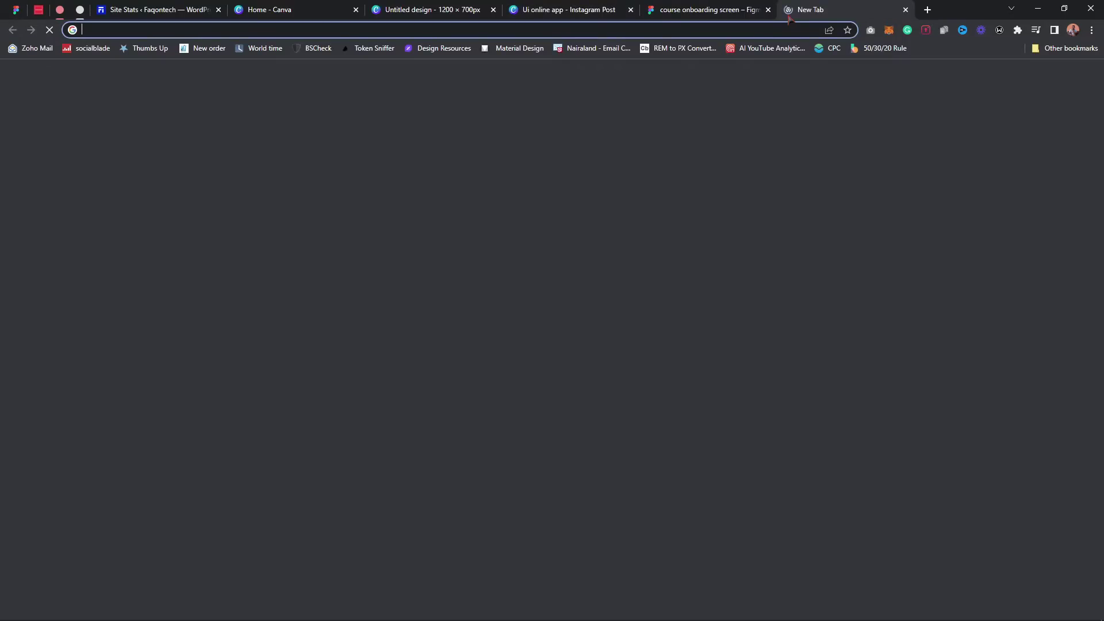
type("iphone")
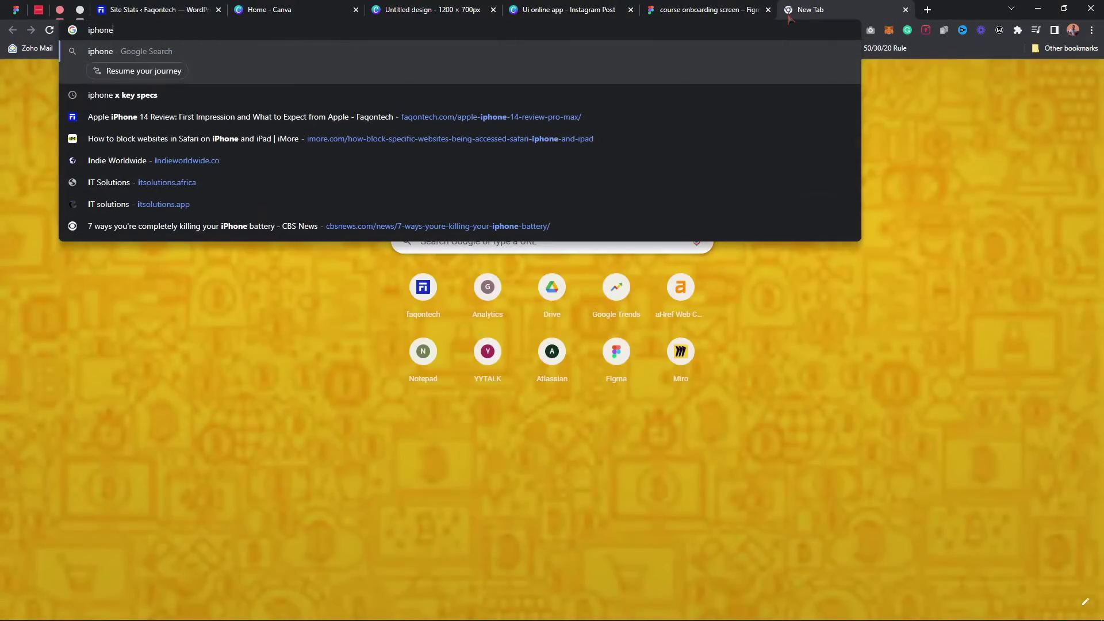
left_click(564, 5)
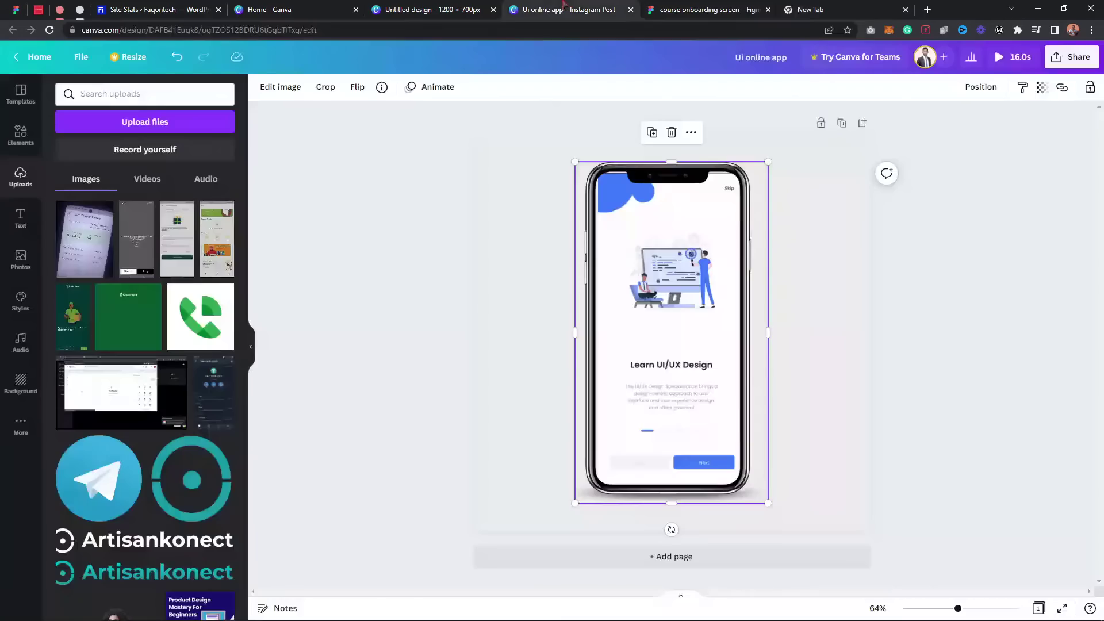
left_click(760, 4)
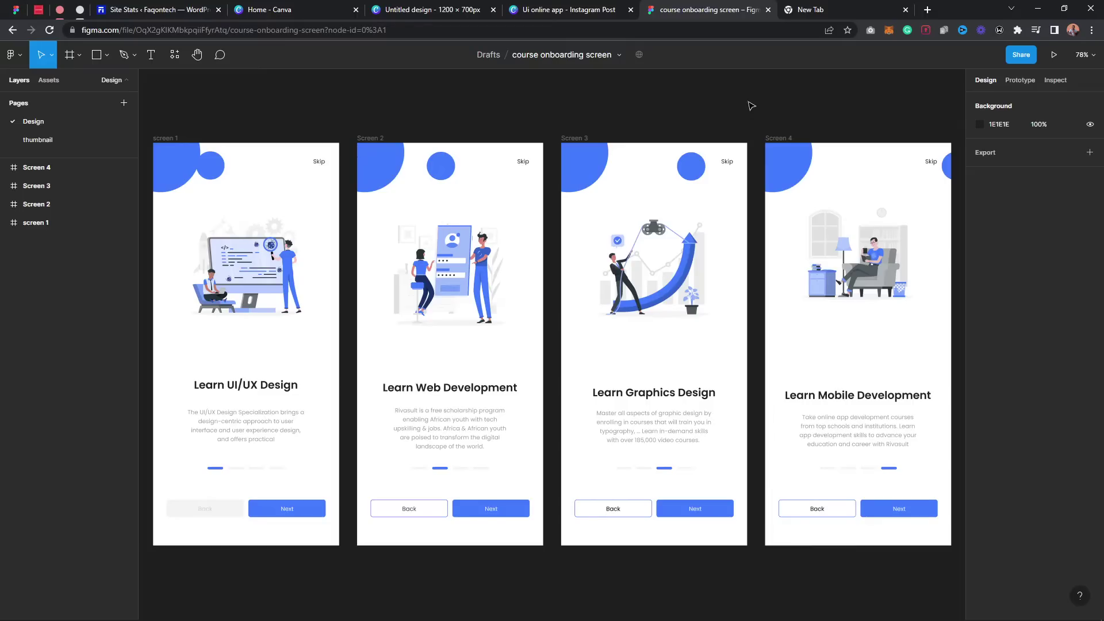
left_click(828, 10)
type("iphone x mockup")
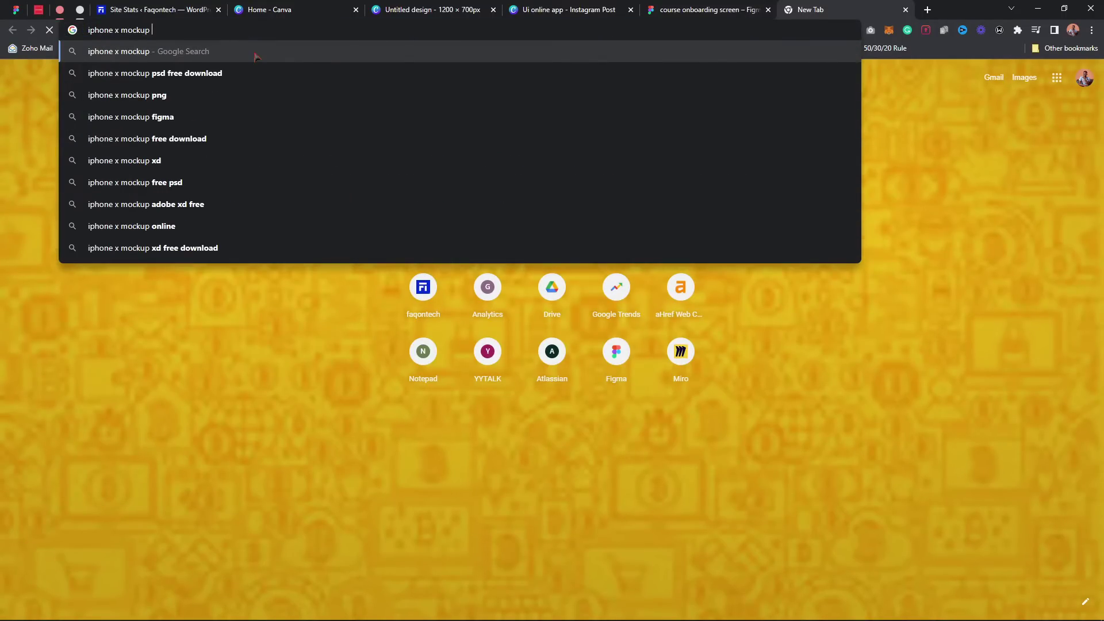
type("png")
key("Return")
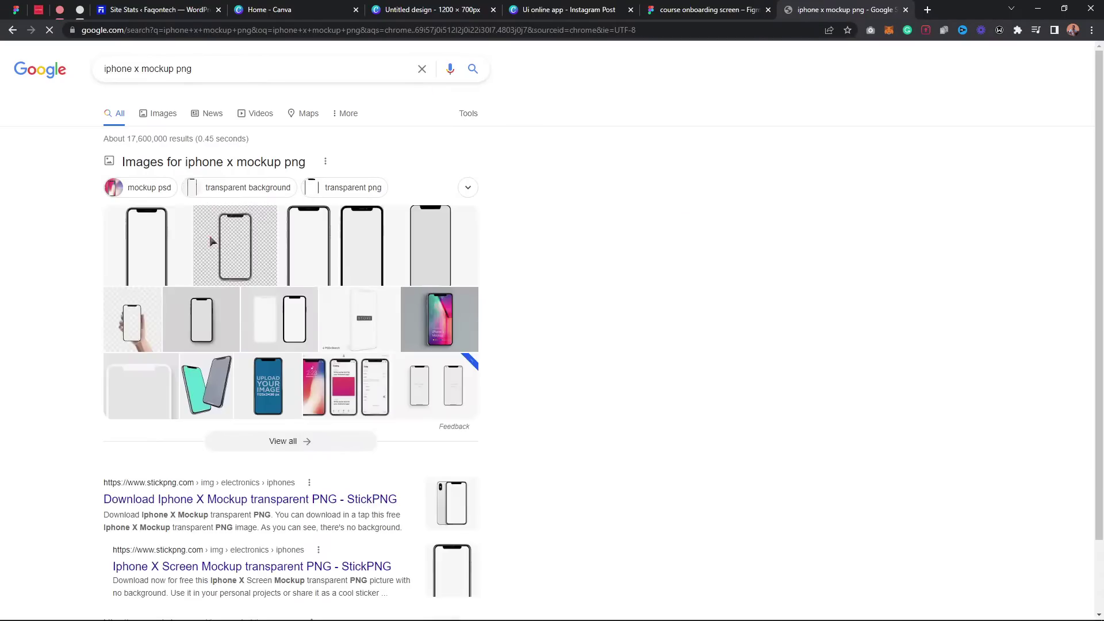
- Open the StickPNG iPhone X mockup result in a separate browser tab and return to the Google results
scroll(262, 217, "down", 4)
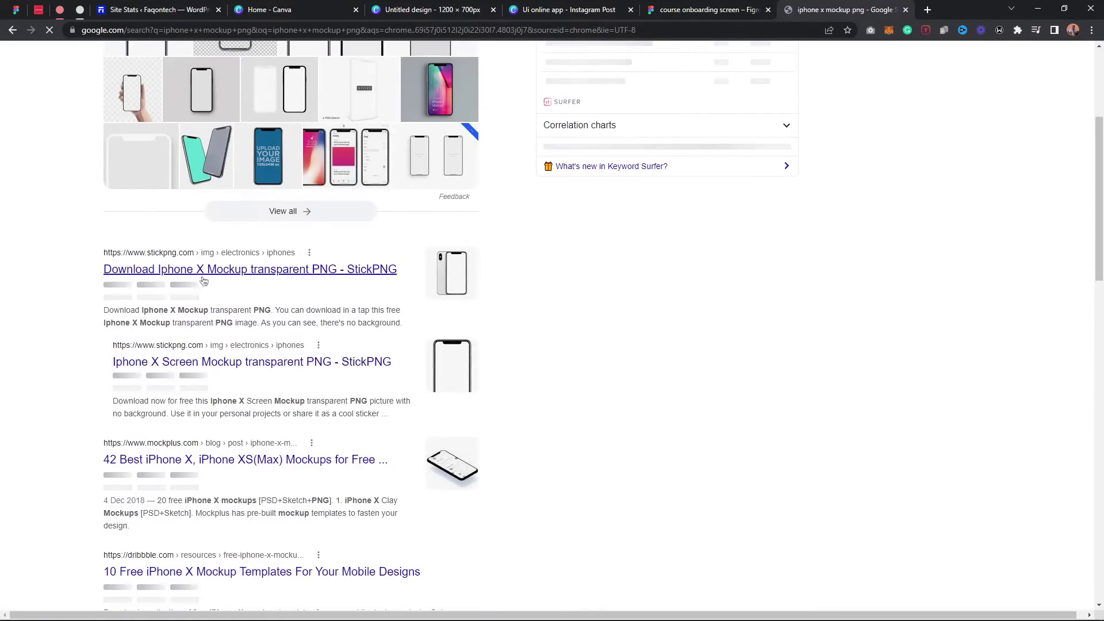
right_click(166, 275)
left_click(216, 280)
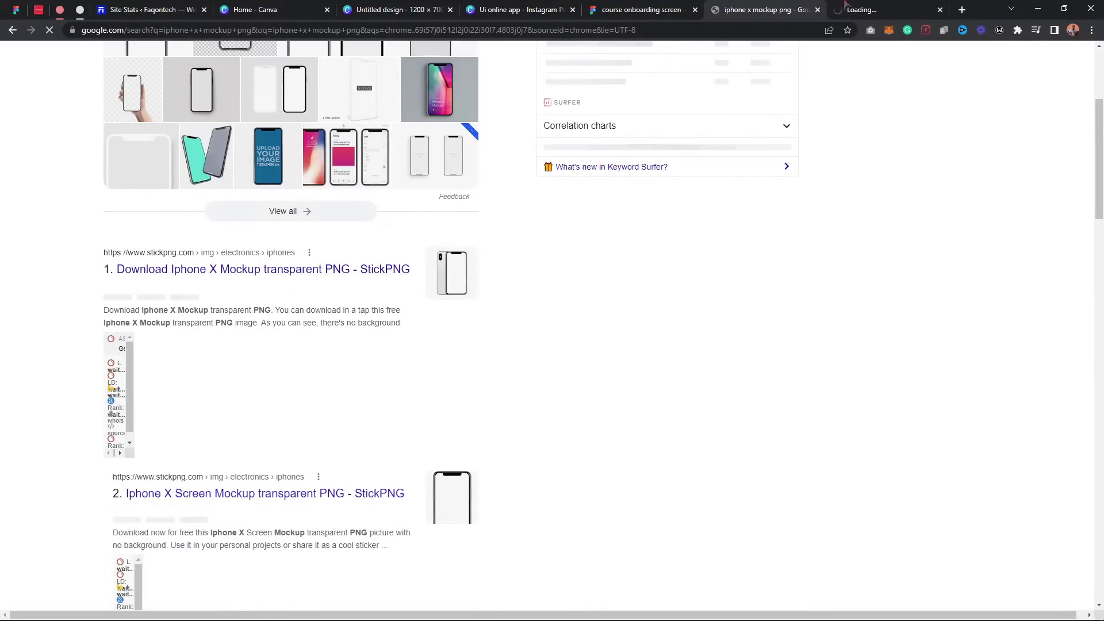
left_click(854, 6)
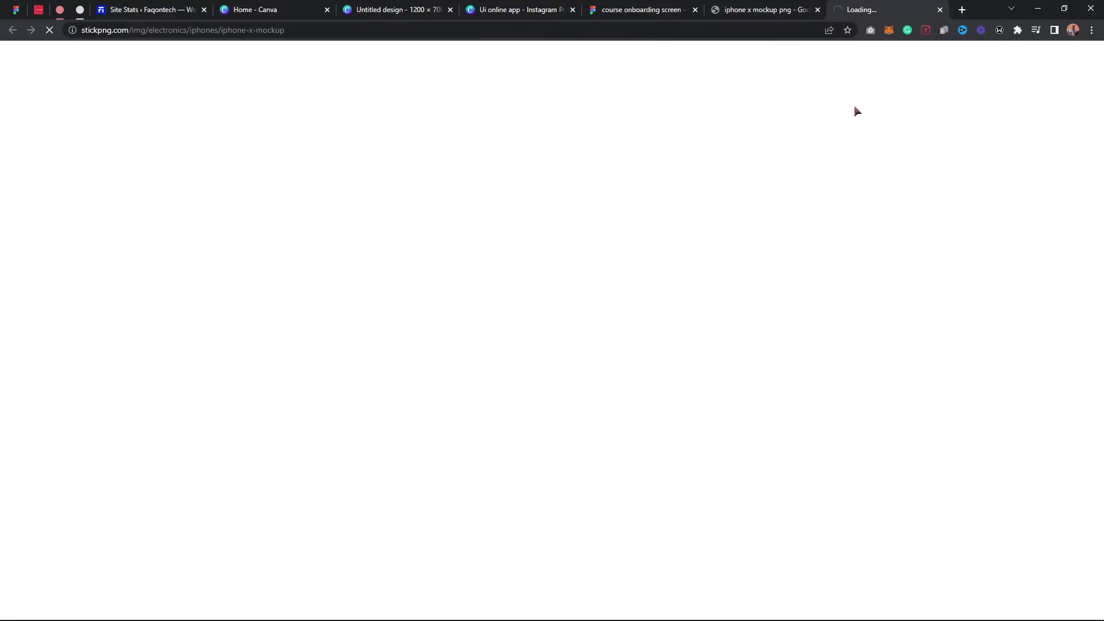
left_click(764, 10)
- Find the StickPNG "Iphone X Screen Mockup transparent PNG" in the image results and save it to the computer
scroll(138, 124, "up", 4)
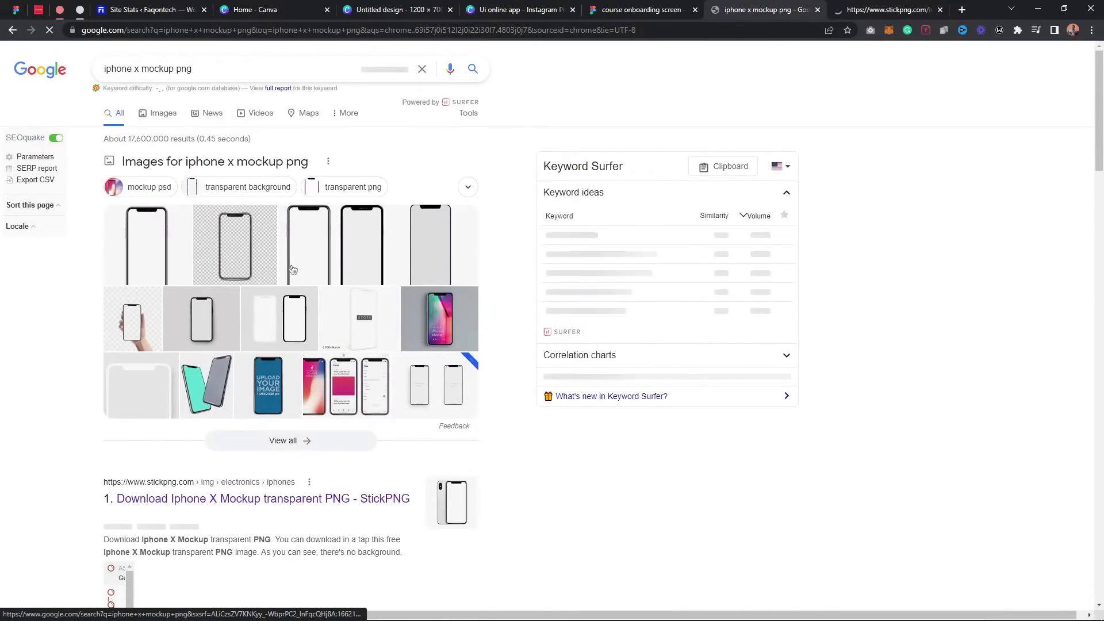
scroll(248, 368, "down", 8)
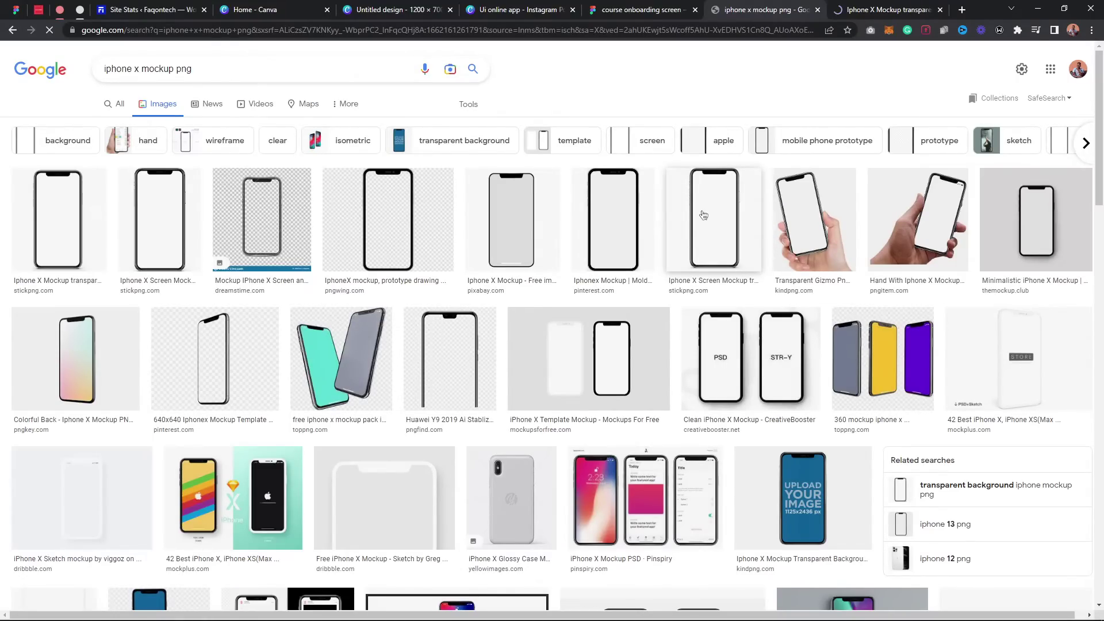
left_click(703, 215)
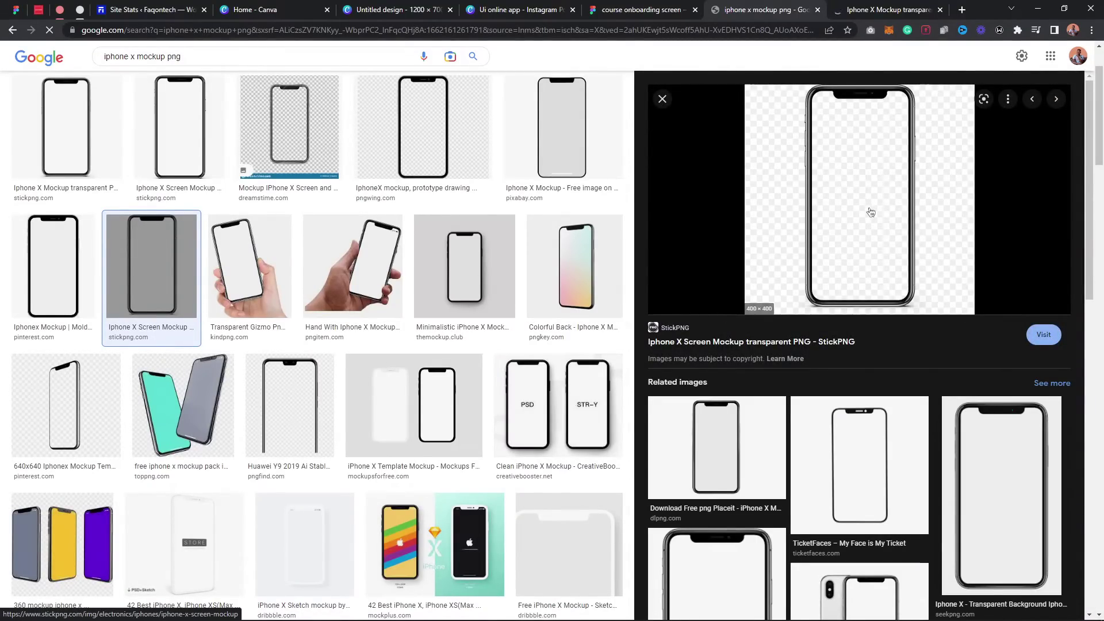
right_click(793, 220)
left_click(847, 339)
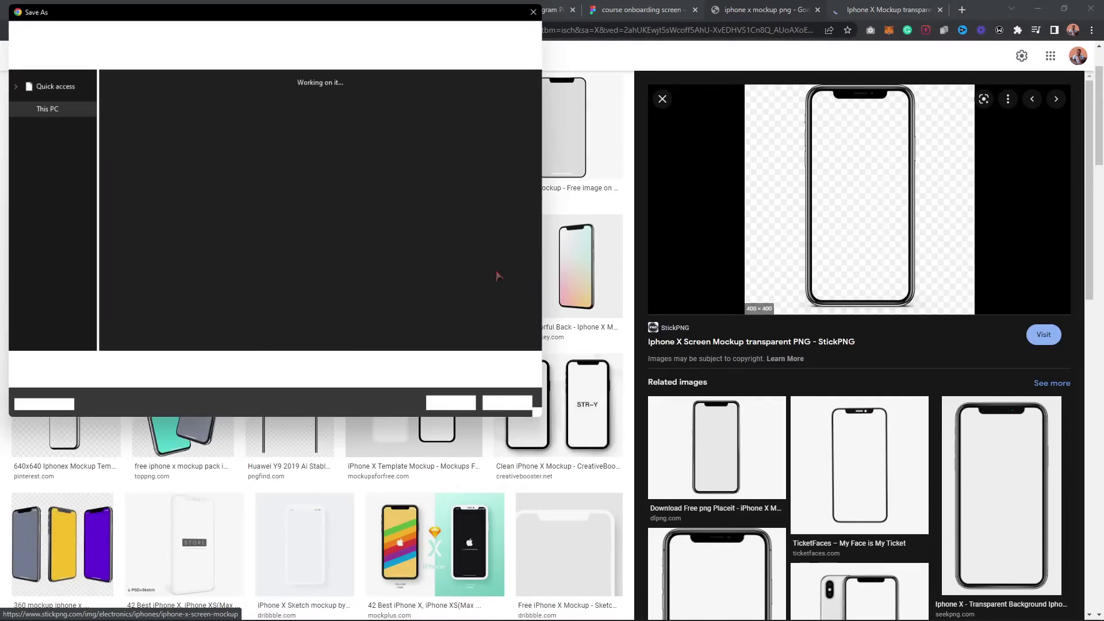
left_click(451, 402)
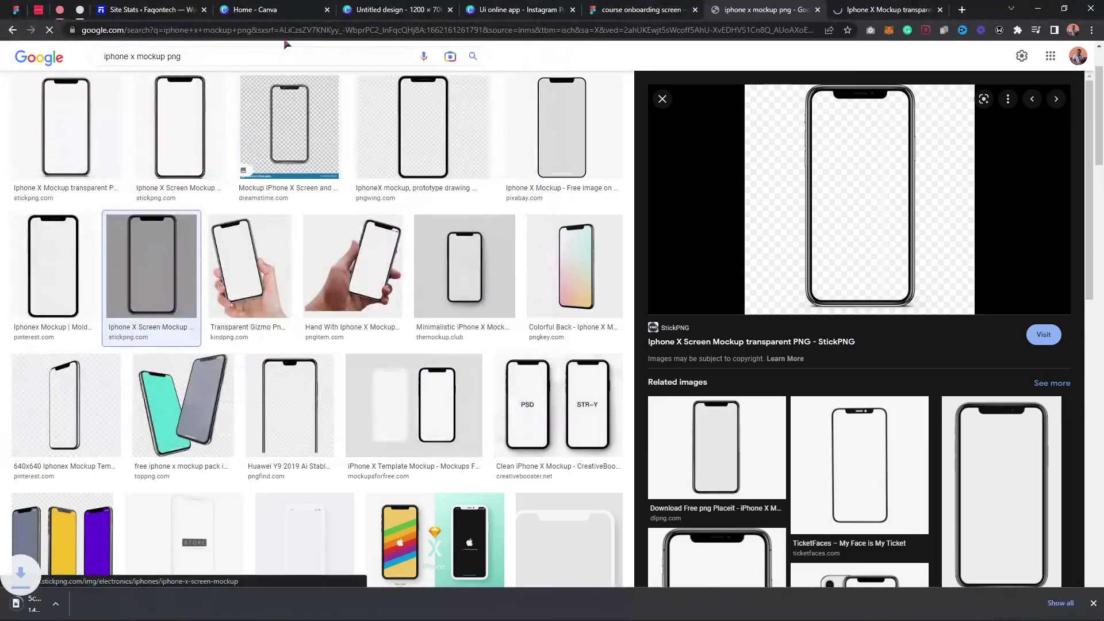
- Switch to the untitled 1200 × 700 px Canva design and upload the downloaded phone frame PNG onto its page
left_click(381, 7)
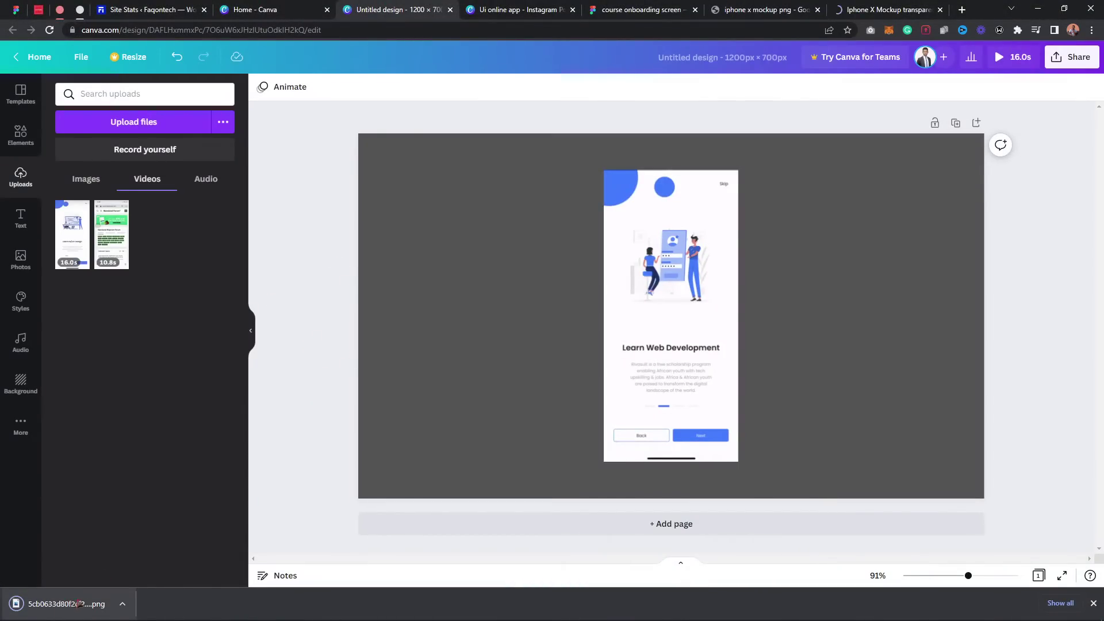
left_click_drag(63, 605, 542, 374)
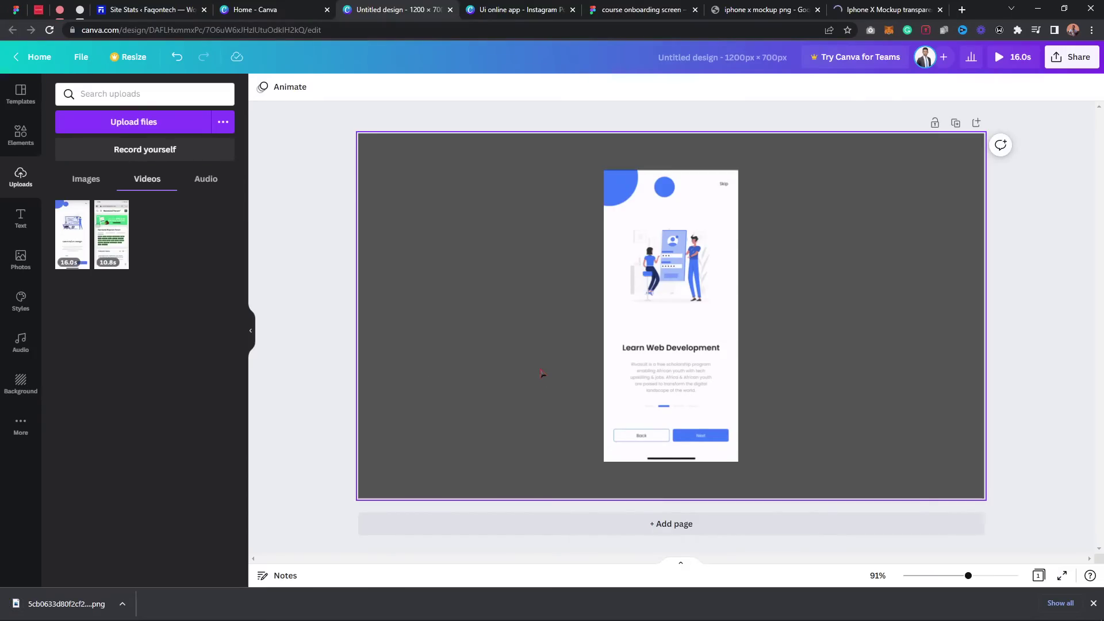
left_click_drag(602, 389, 611, 352)
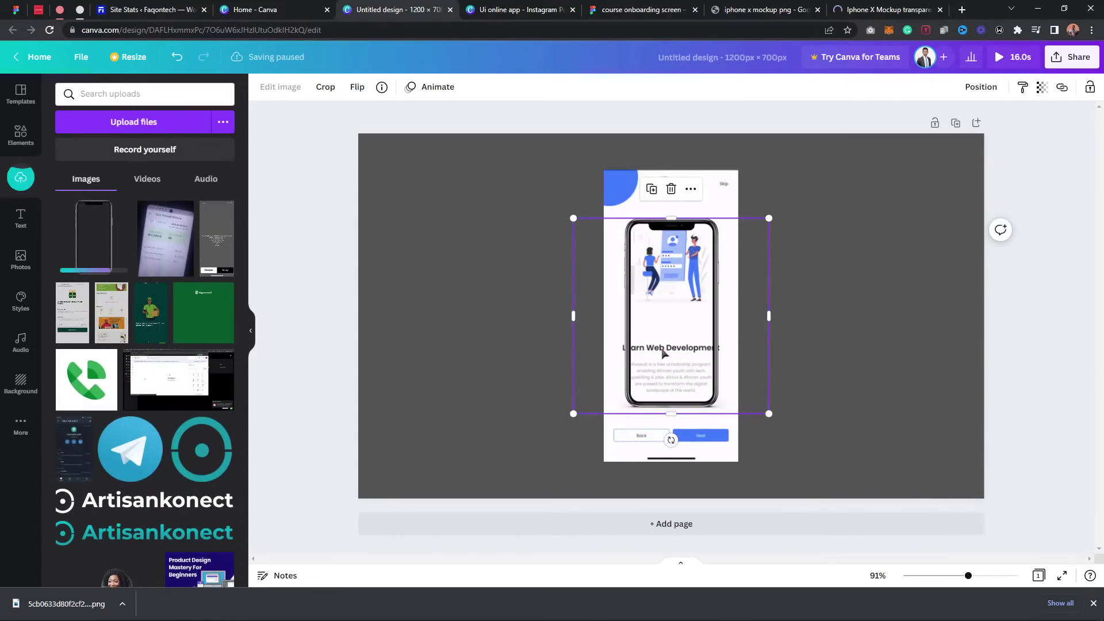
- Enlarge the phone frame image to about 643 × 643 and center it over the onboarding video
left_click_drag(682, 359, 659, 305)
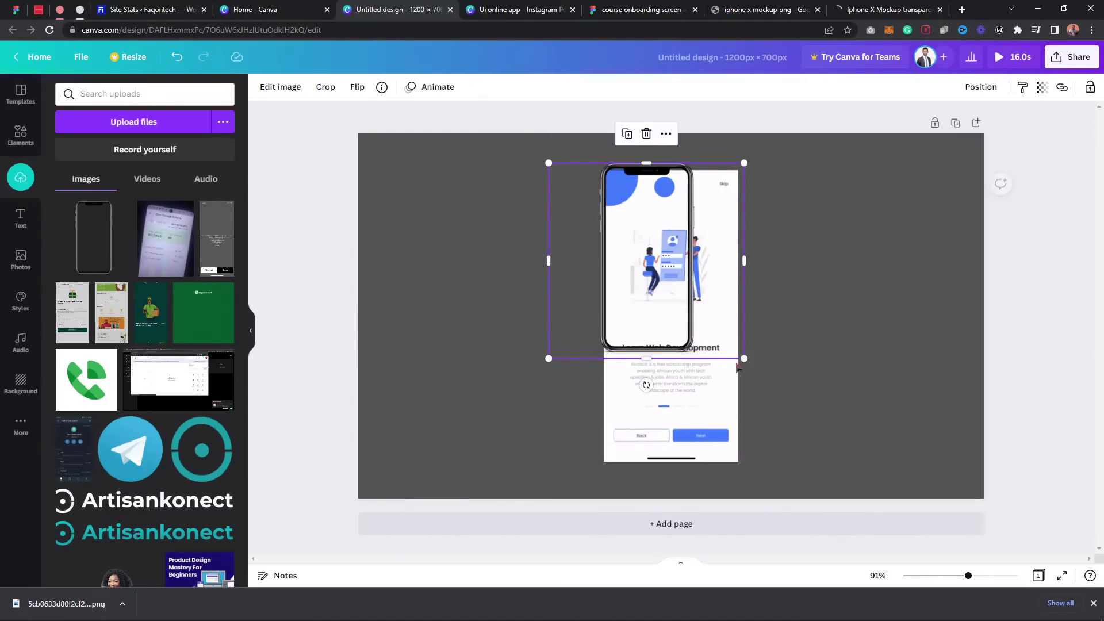
left_click_drag(743, 359, 879, 534)
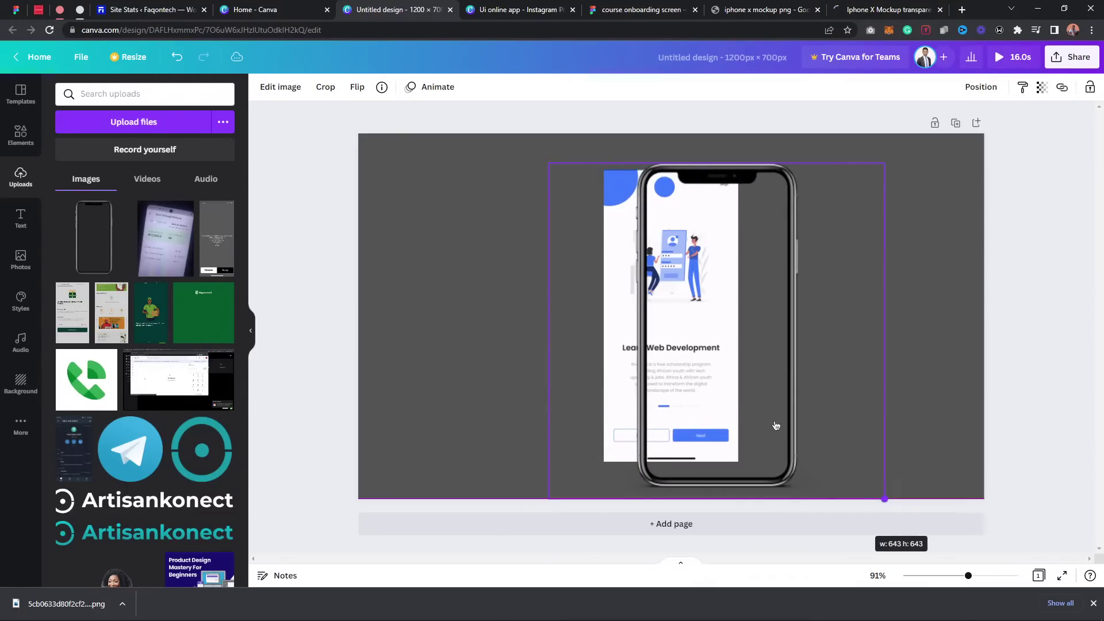
left_click_drag(744, 401, 714, 388)
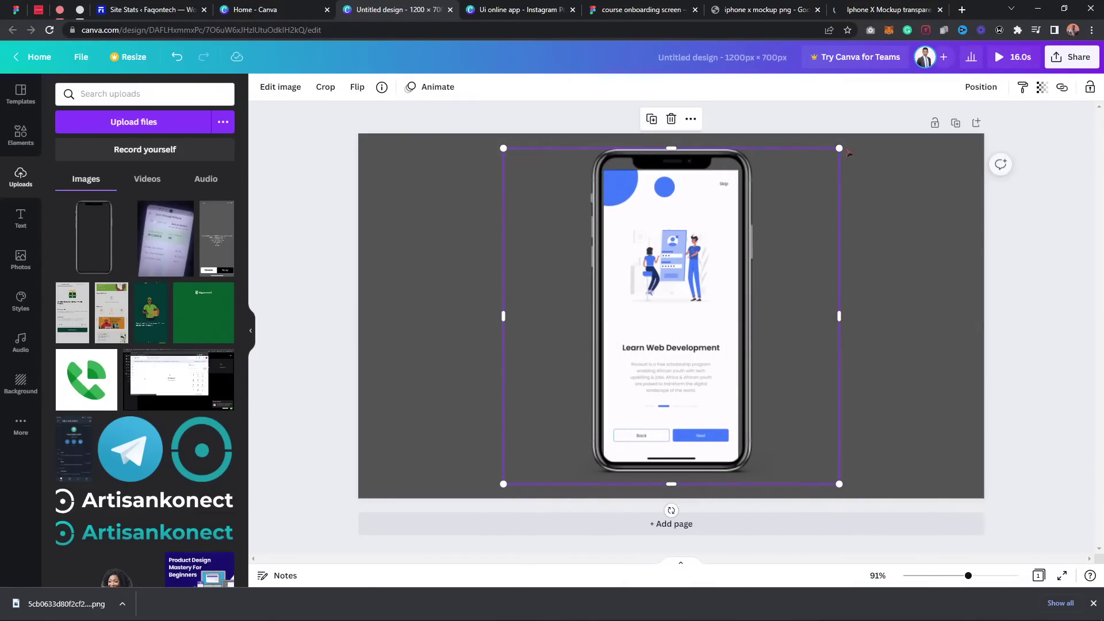
- Shrink the phone frame slightly and align it so the onboarding video fills its screen opening
left_click_drag(831, 153, 826, 160)
left_click_drag(639, 351, 644, 350)
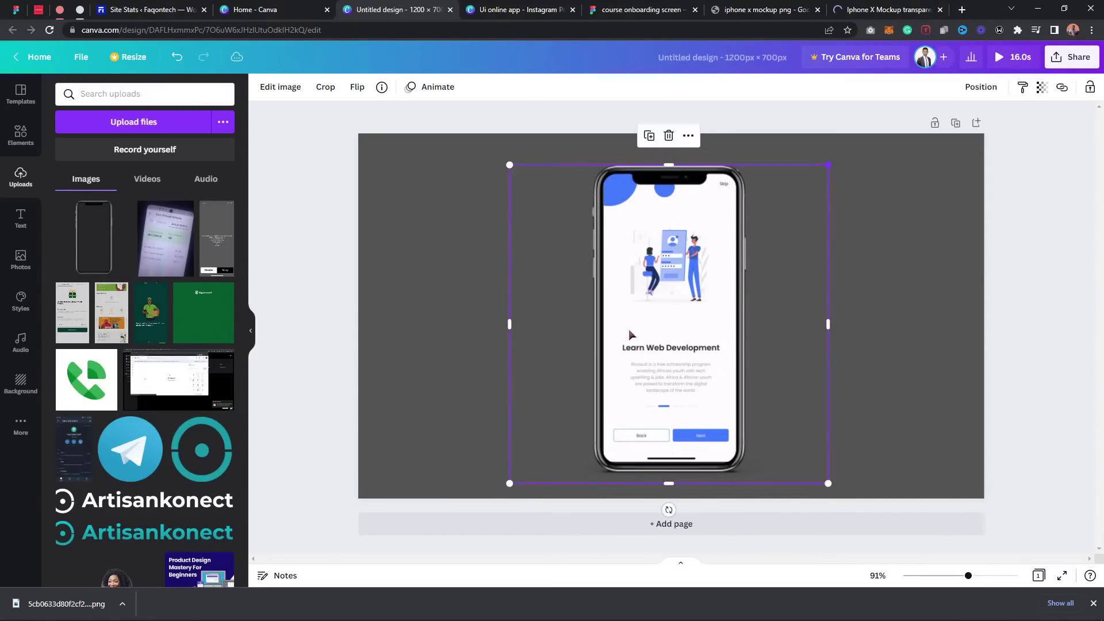
left_click_drag(628, 333, 645, 329)
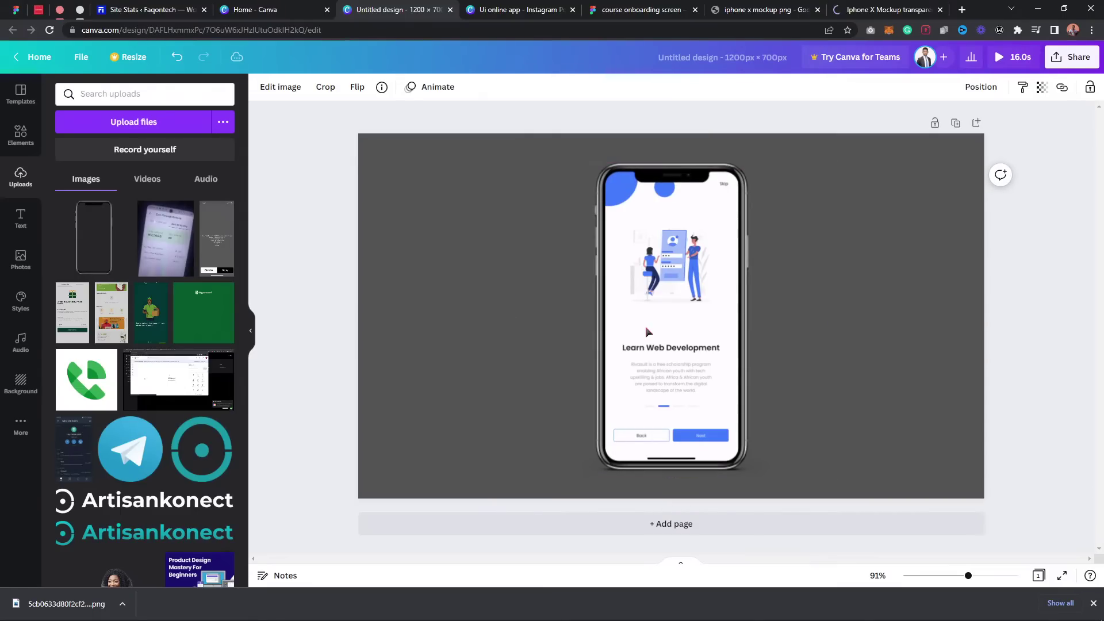
left_click(648, 332)
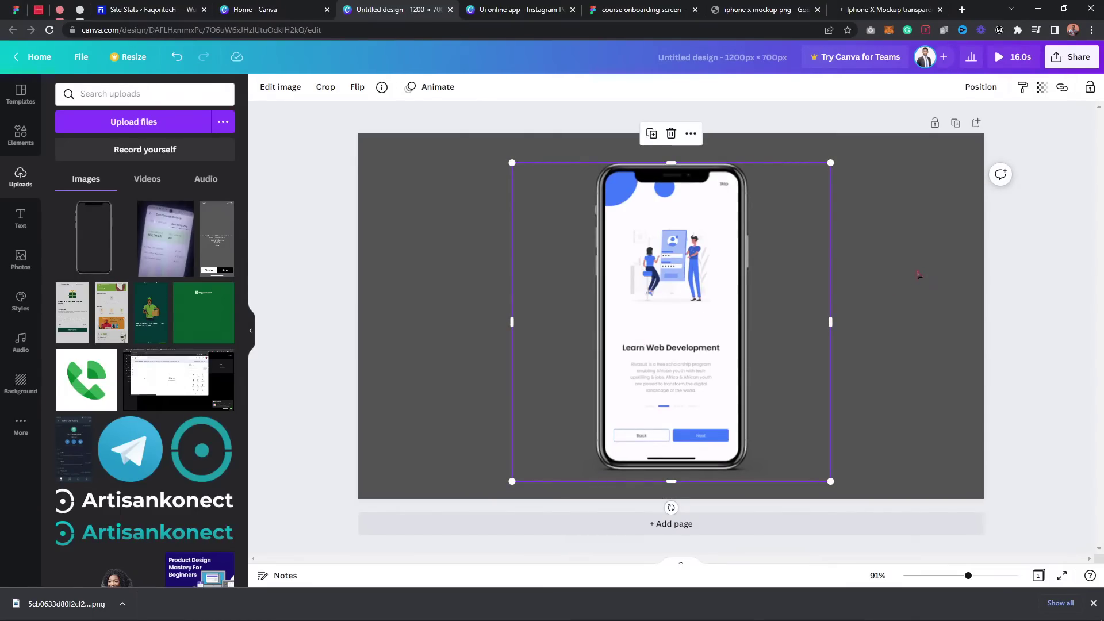
- Try black #070707, white, dark blue and orange as the page background, settling on the yellow default color
left_click(918, 276)
left_click(262, 87)
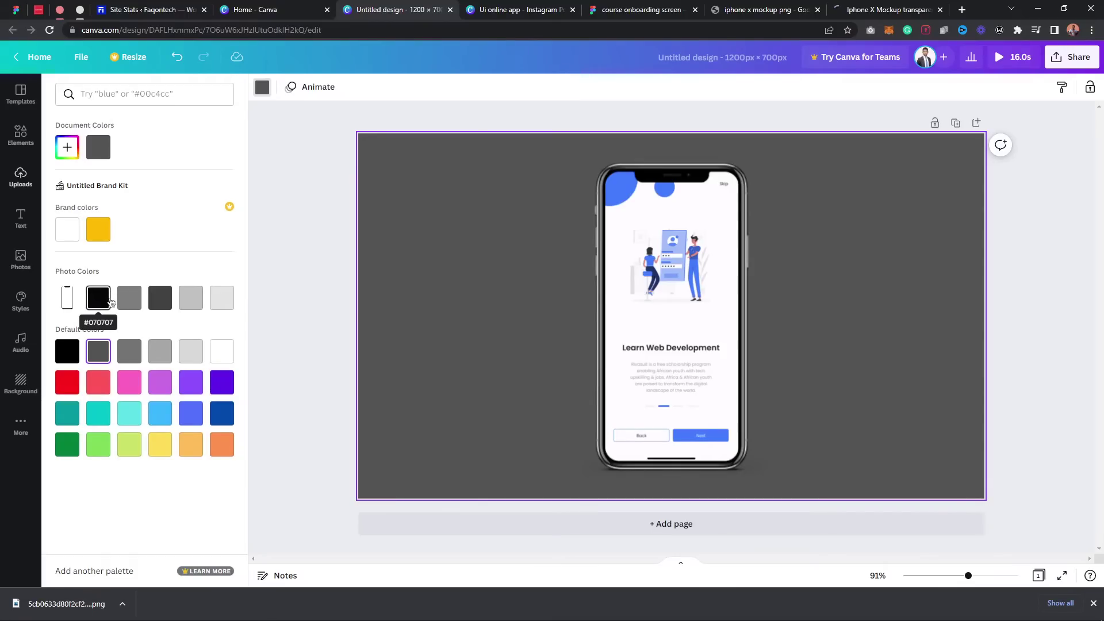
left_click(99, 298)
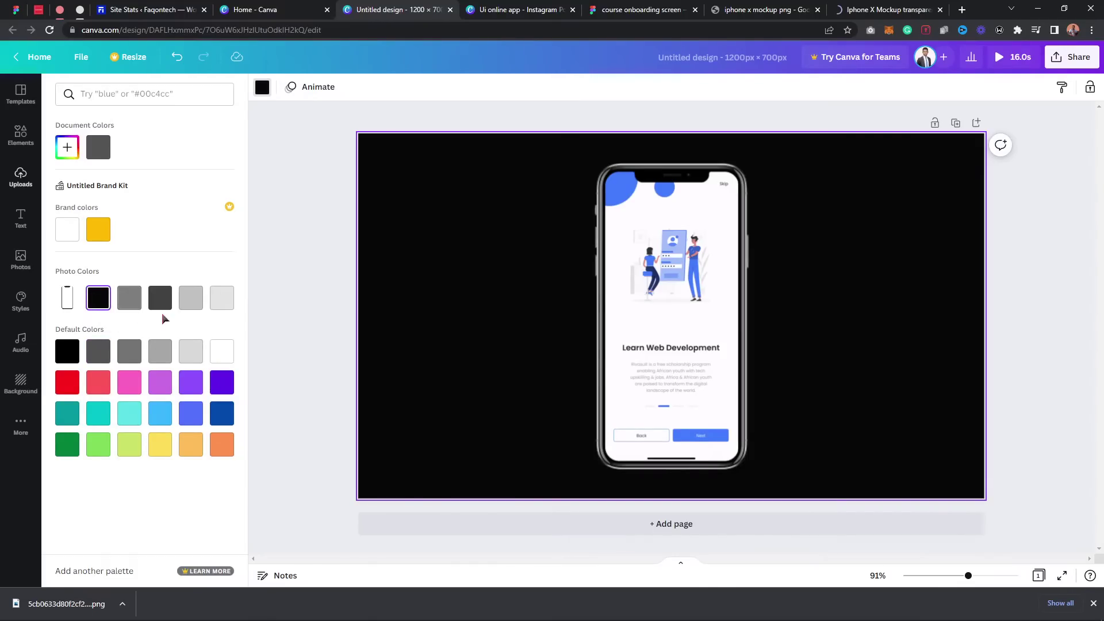
left_click(221, 351)
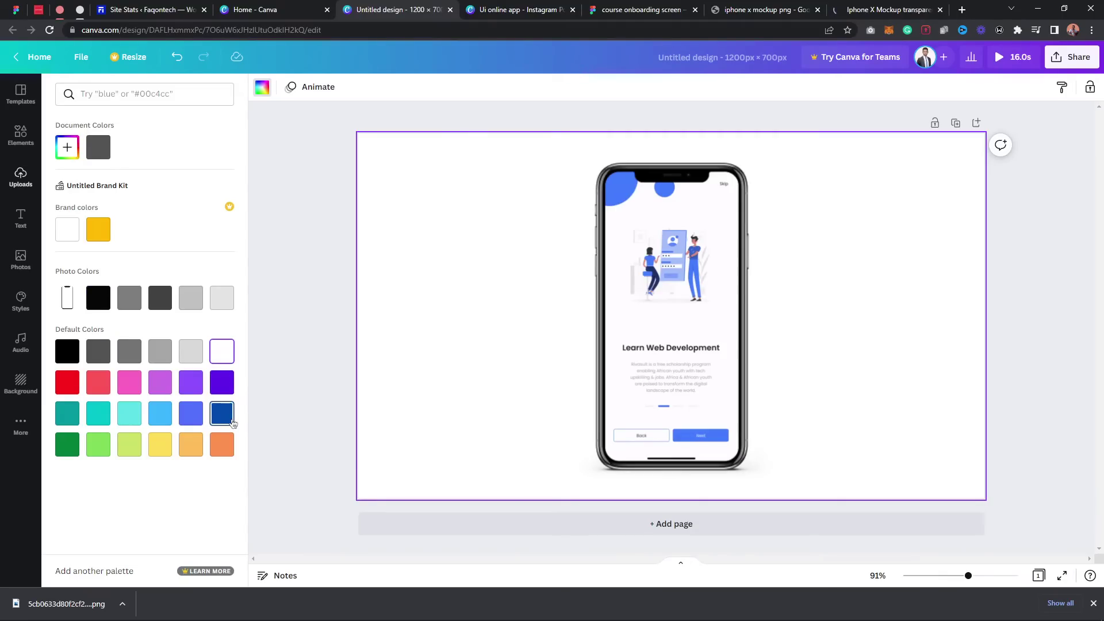
left_click(223, 415)
left_click(191, 445)
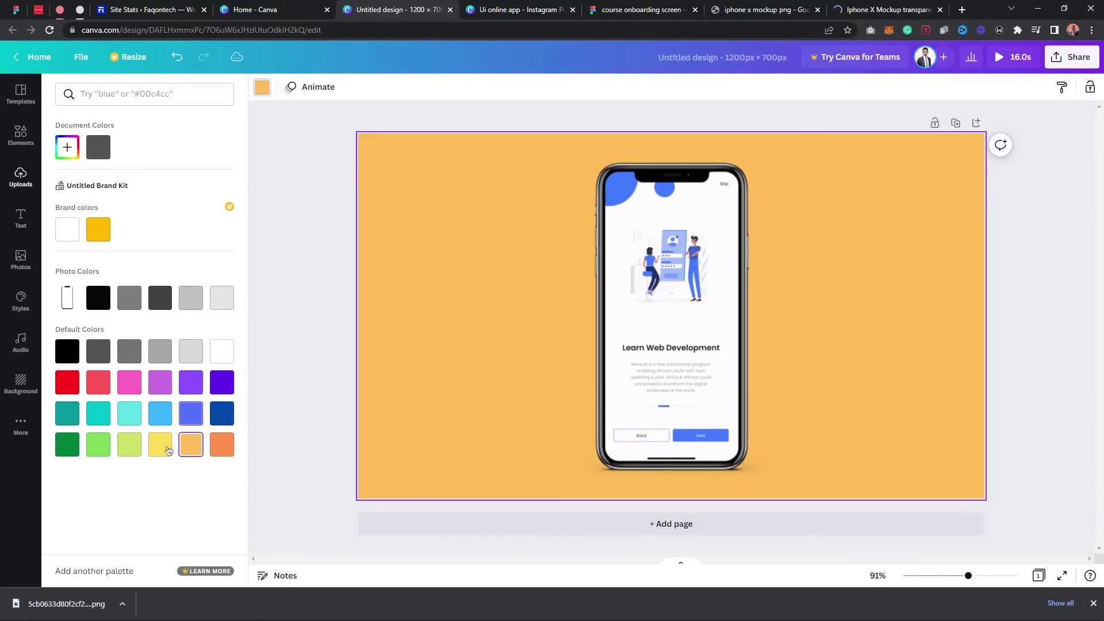
left_click(160, 445)
left_click(274, 306)
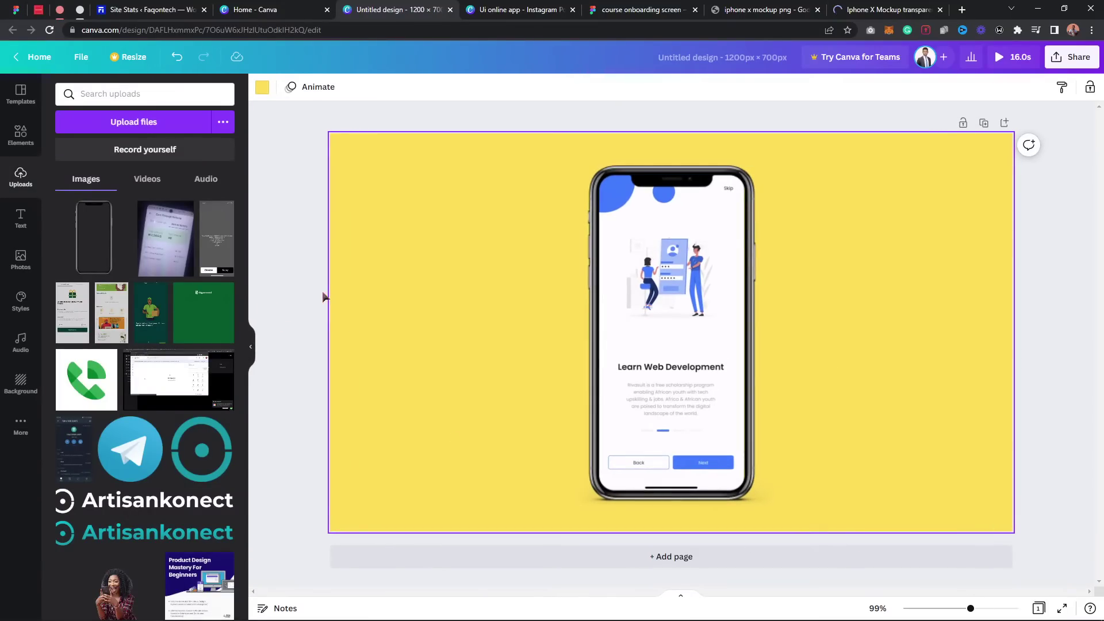
left_click(320, 297)
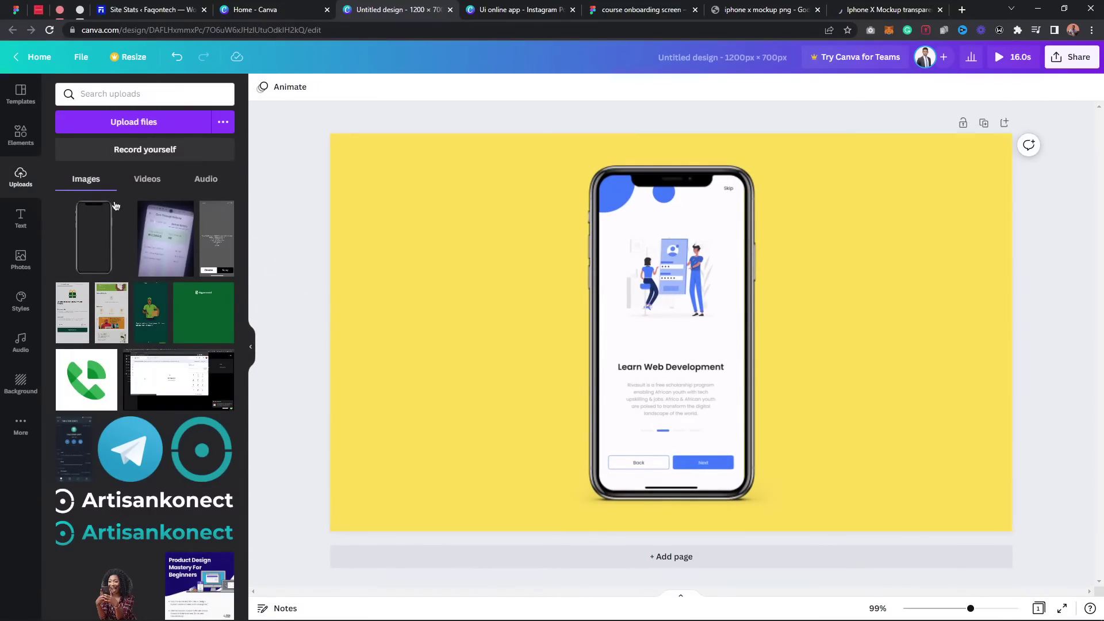
- Preview the yellow phone mockup as a video and compare it with the Ui online app design
left_click(21, 219)
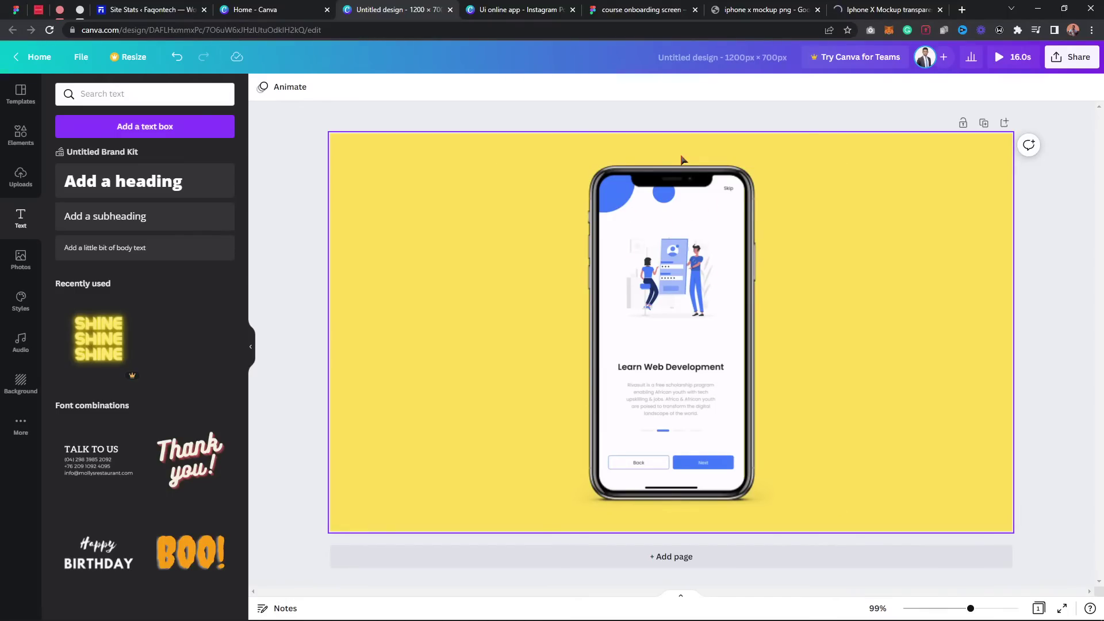
left_click(1005, 60)
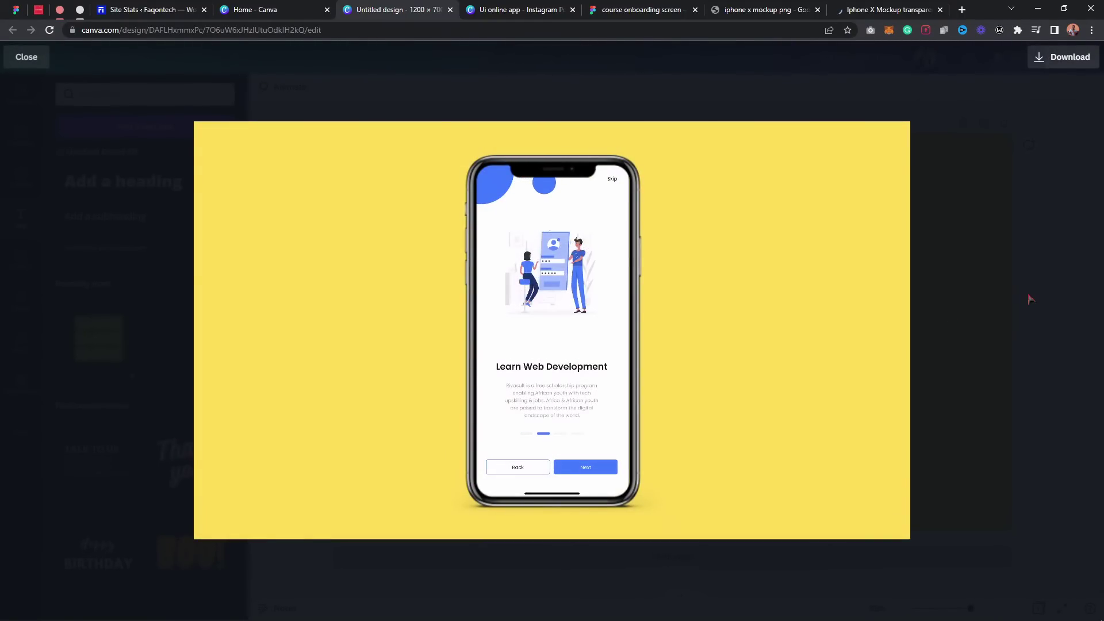
key("ctrl+Tab")
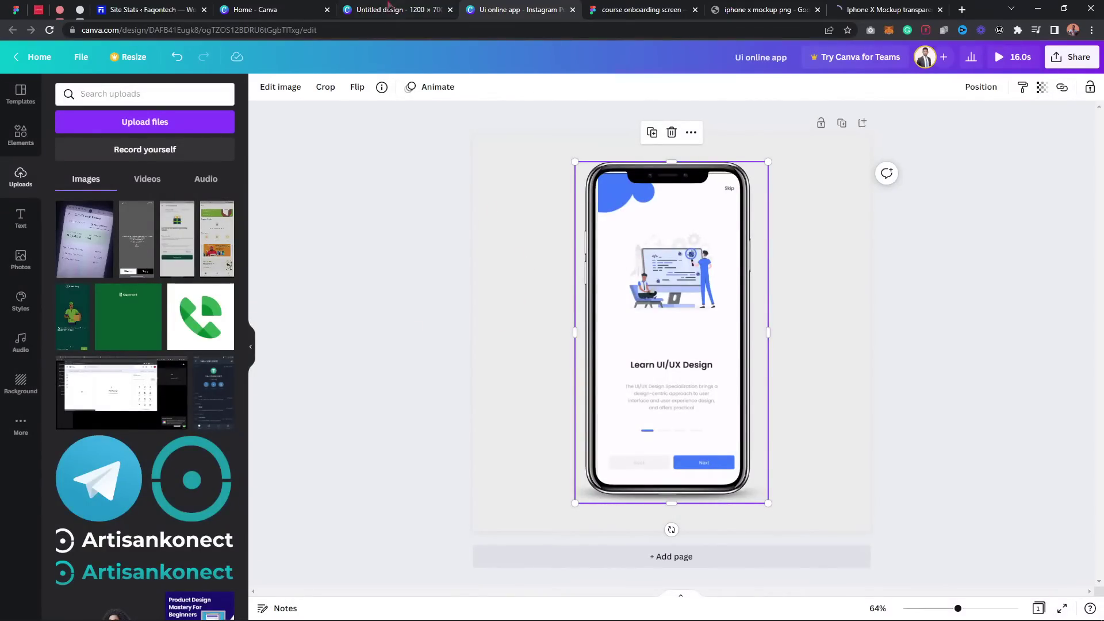
- Return to the 1200 × 700 px phone mockup, close its preview and check the MP4 Video download options
key("ctrl+shift+Tab")
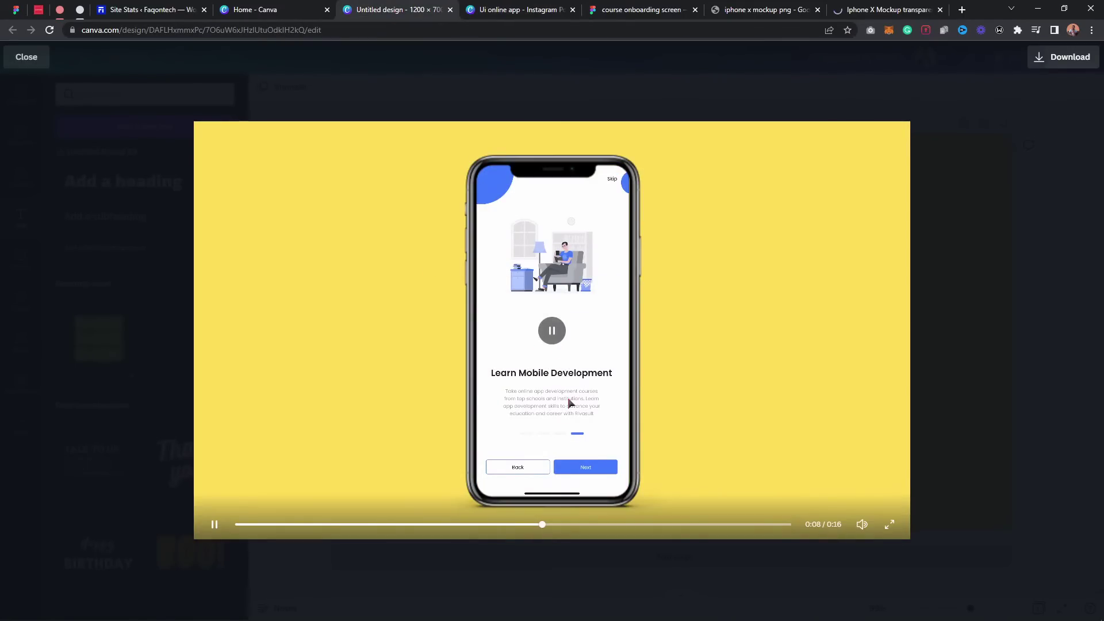
left_click(1025, 175)
left_click(1060, 58)
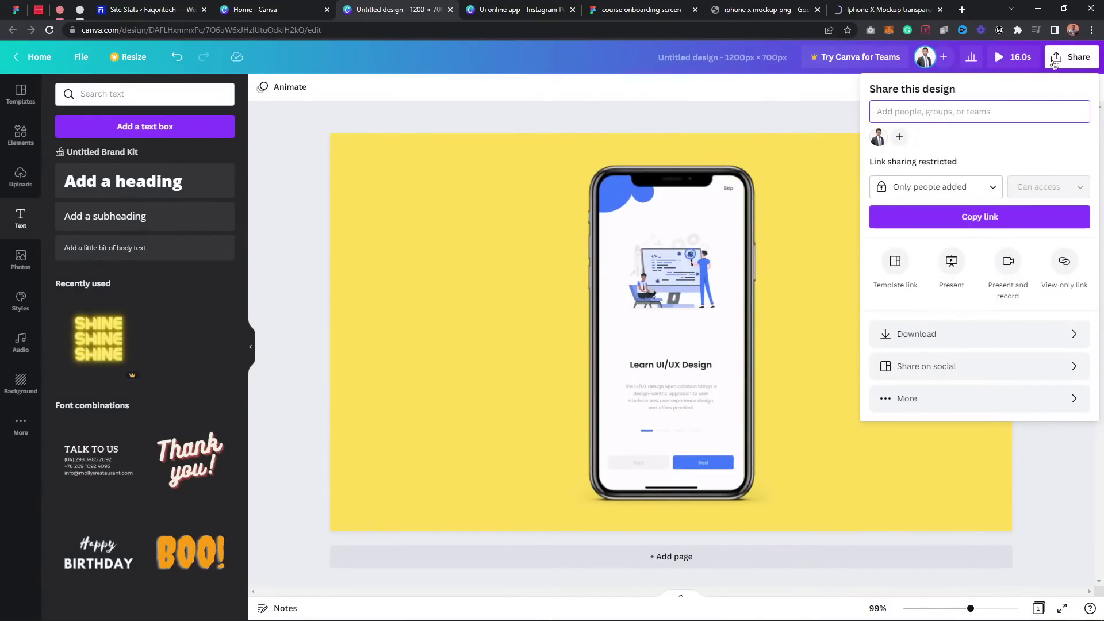
left_click(952, 341)
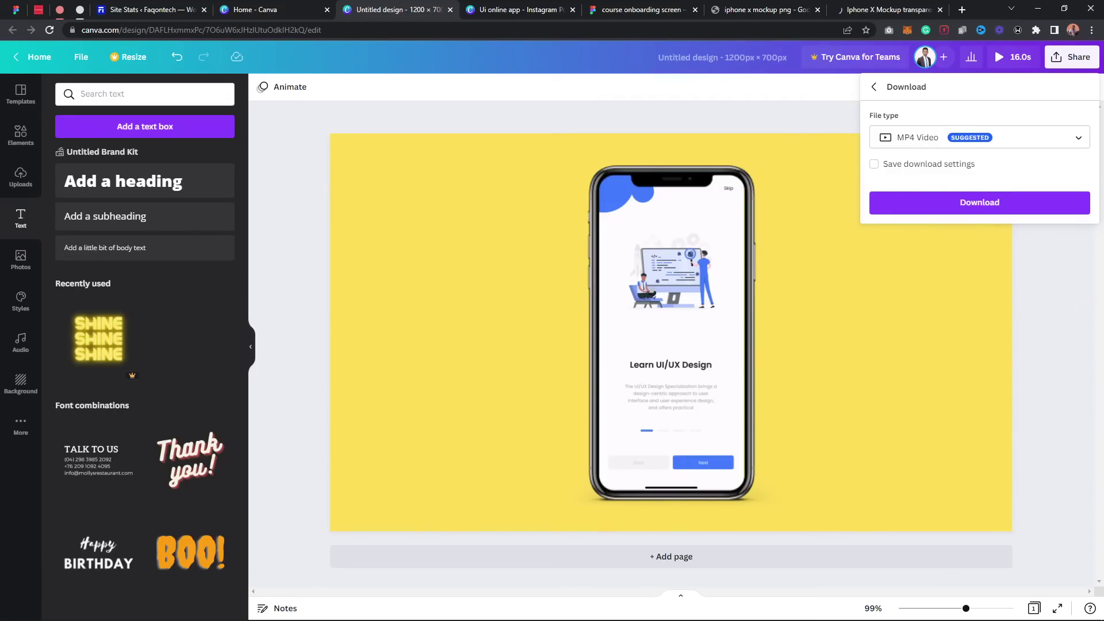
left_click(1071, 295)
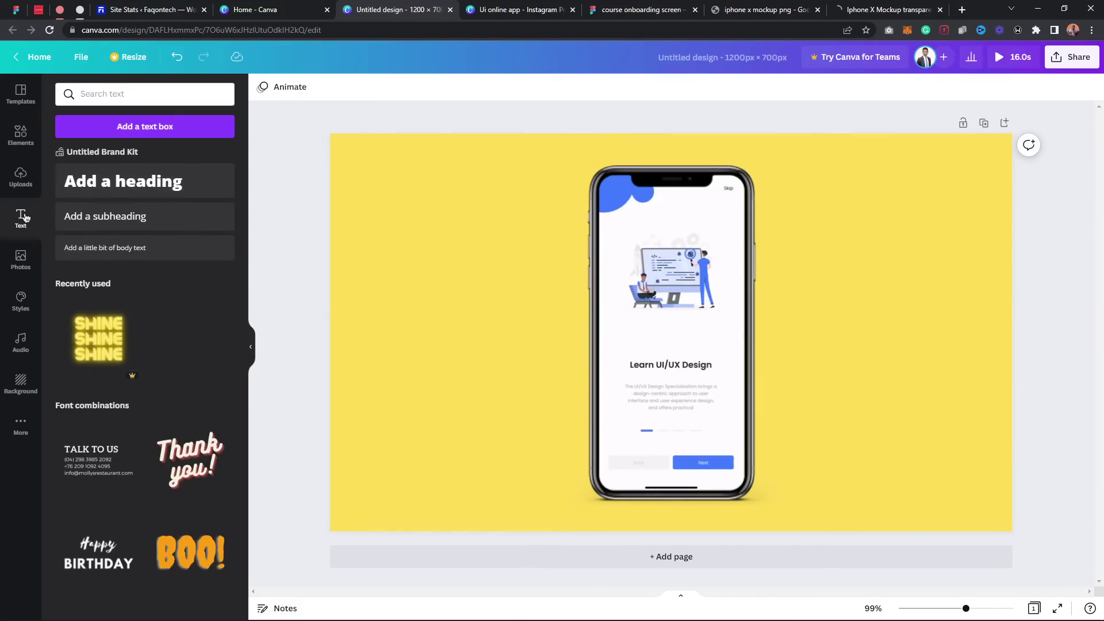
- Try a default heading text box beside the phone mockup and delete it
left_click(164, 200)
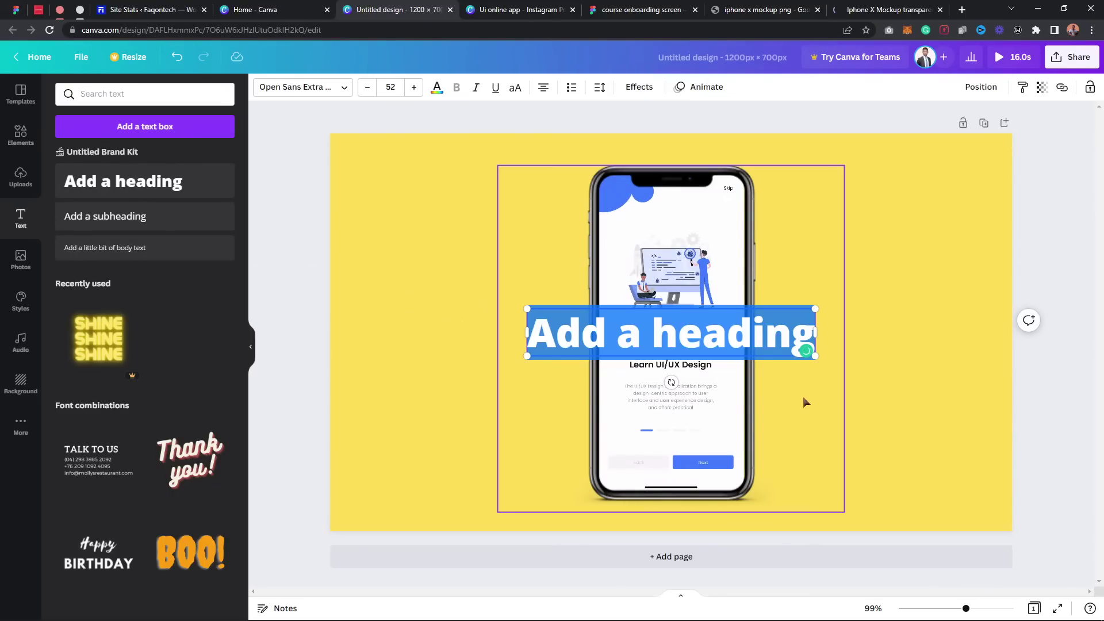
key("Escape")
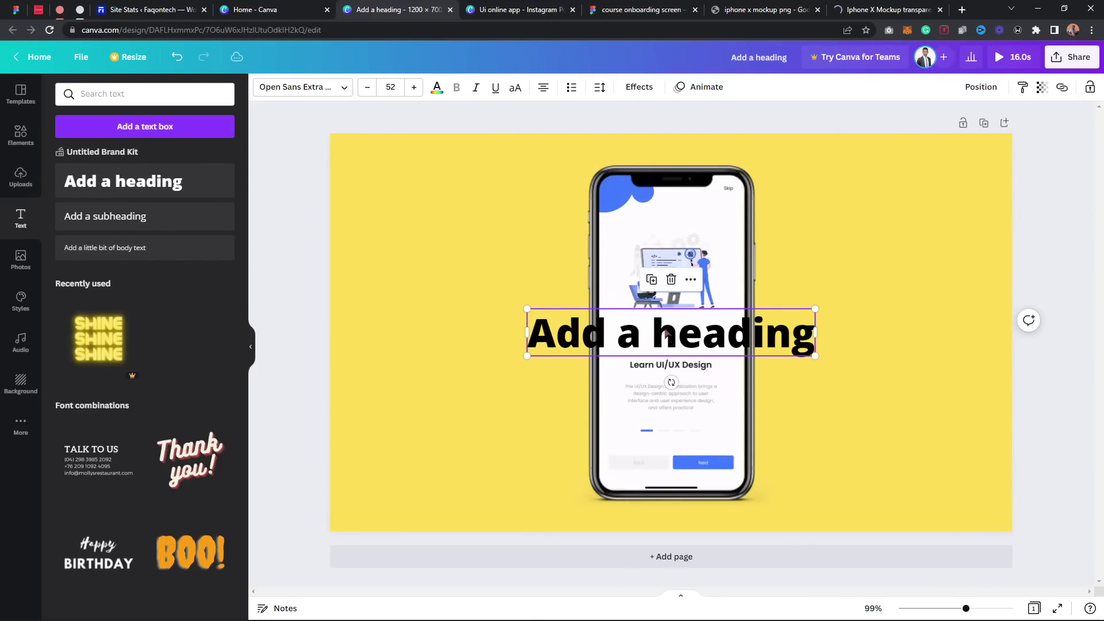
left_click_drag(753, 340, 579, 279)
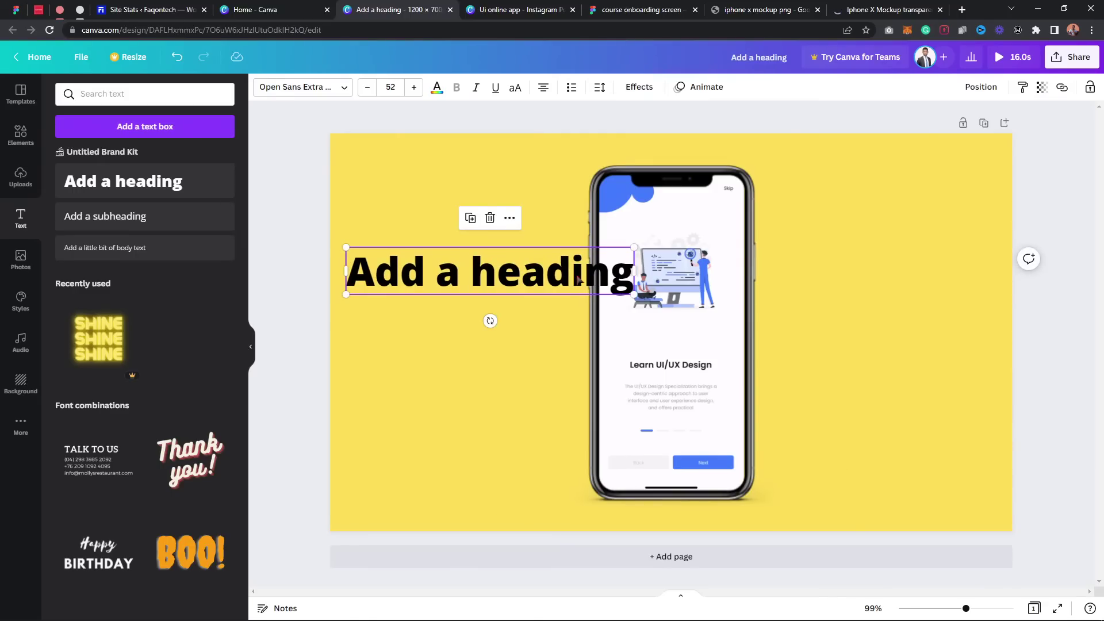
key("Delete")
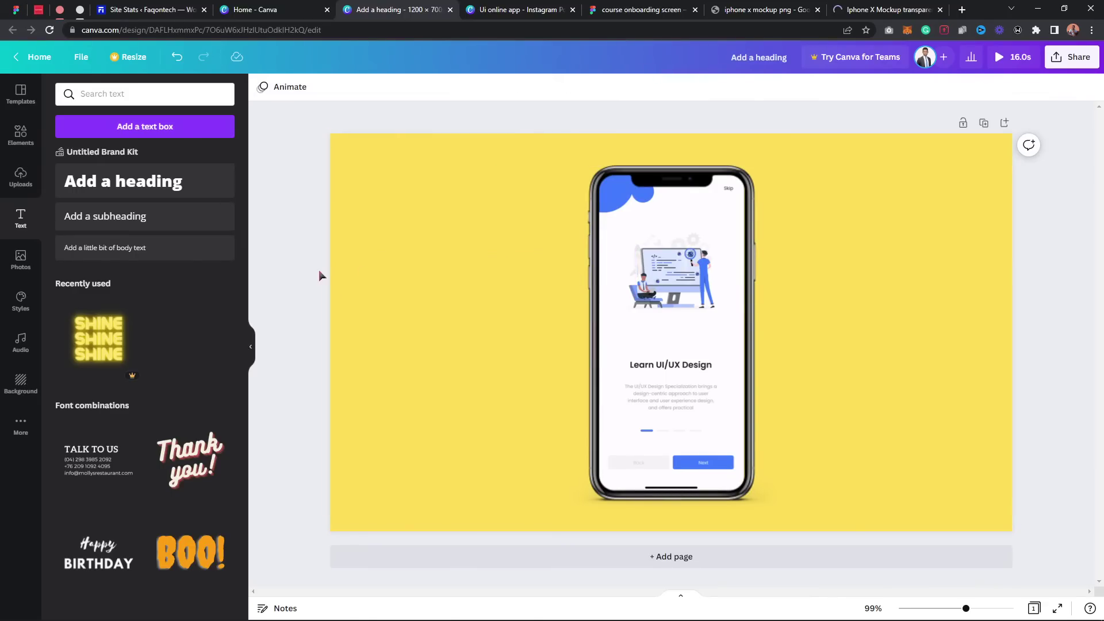